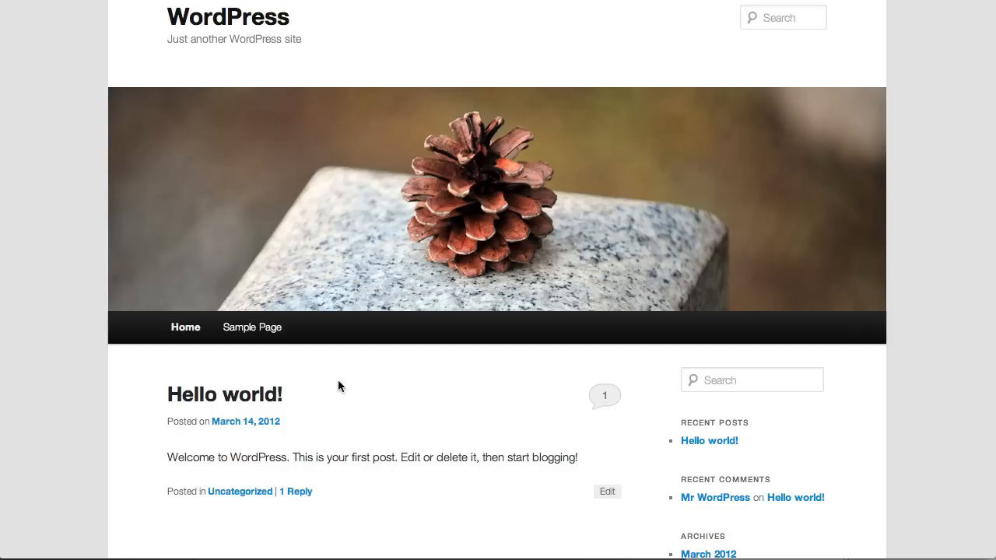
scroll(355, 372, "down", 1)
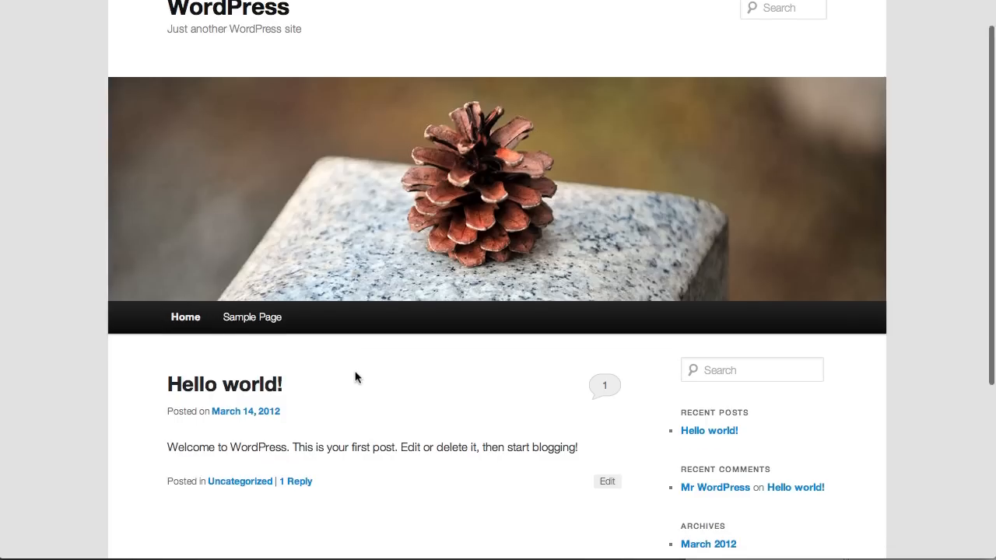
scroll(355, 378, "down", 3)
scroll(355, 377, "up", 3)
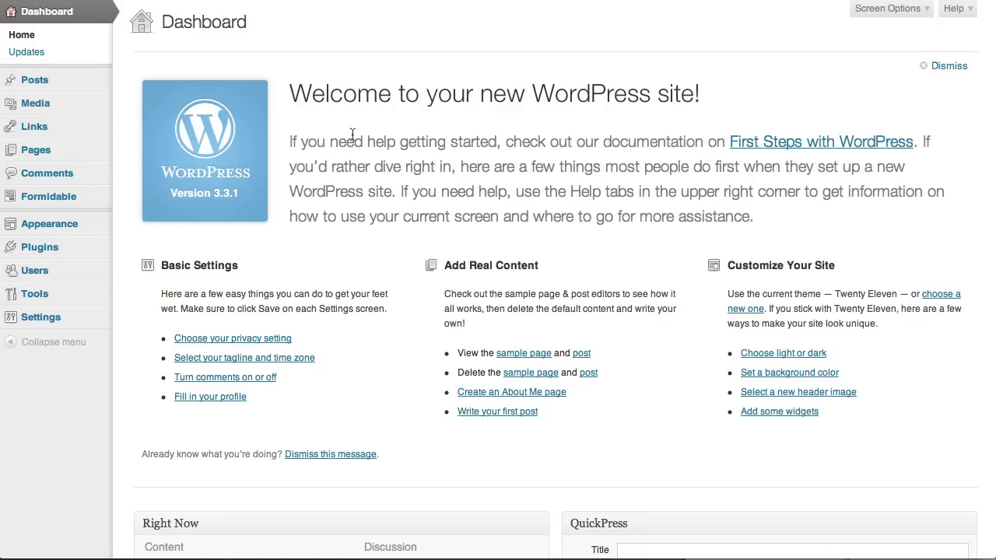
Start a new blank Formidable form and title it "Create a Post"
mouse_move(59, 200)
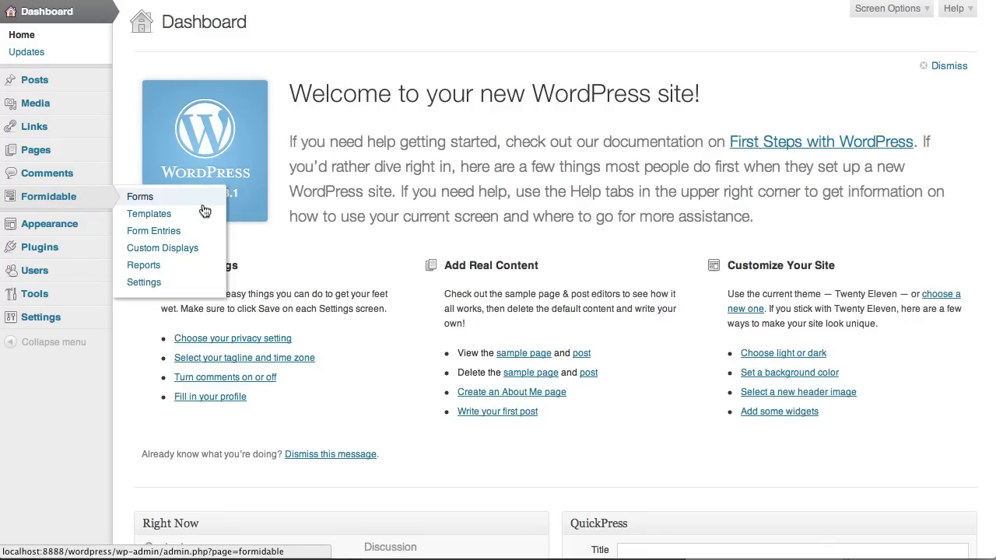
left_click(172, 199)
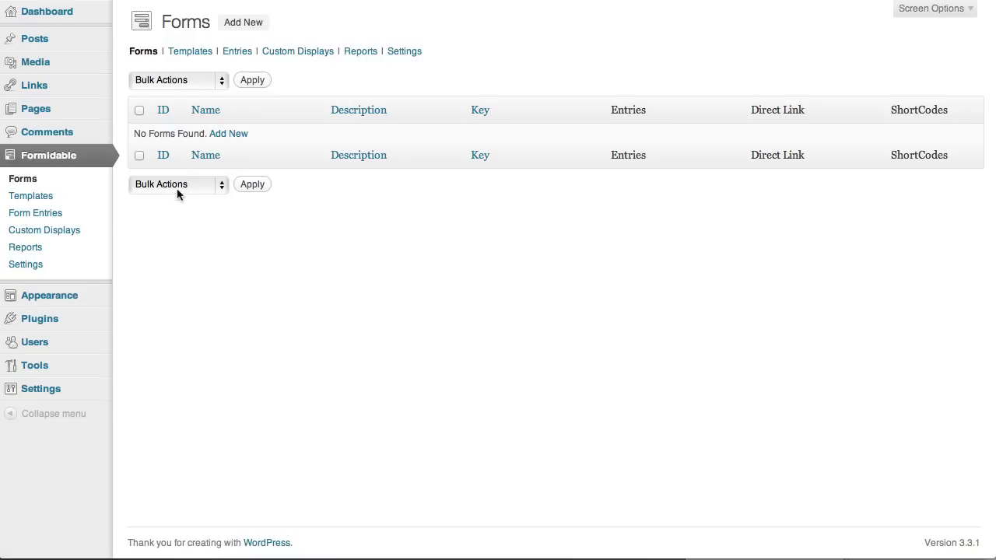
left_click(251, 24)
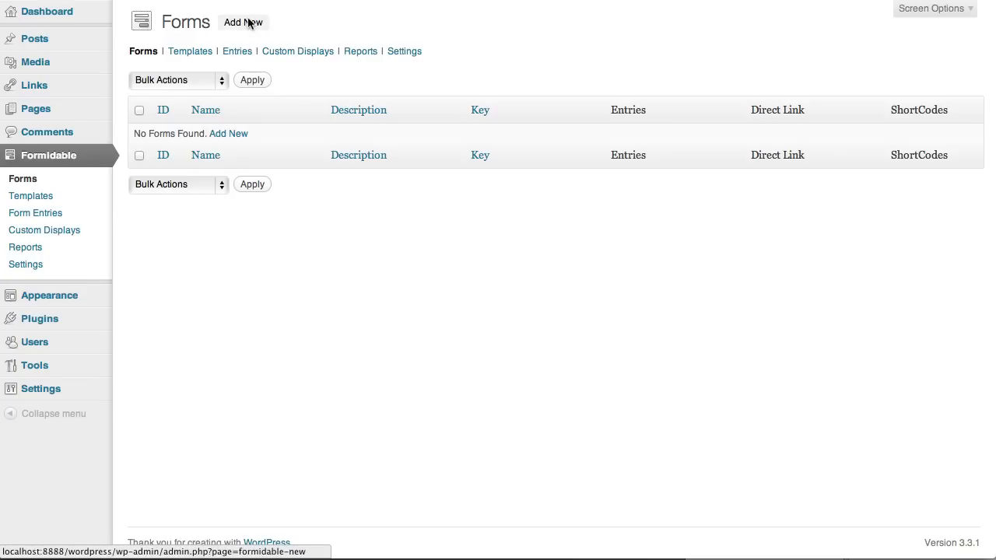
left_click(418, 195)
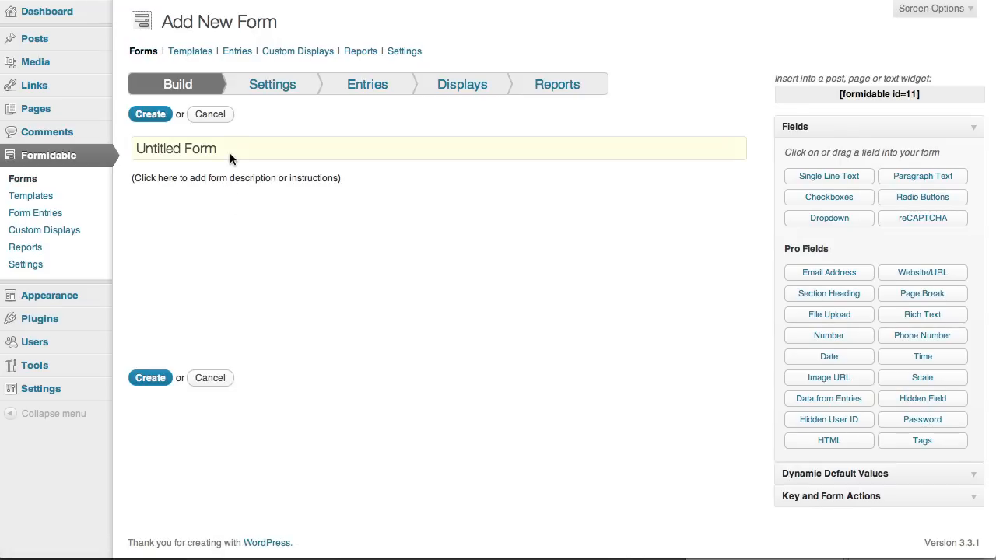
left_click(231, 155)
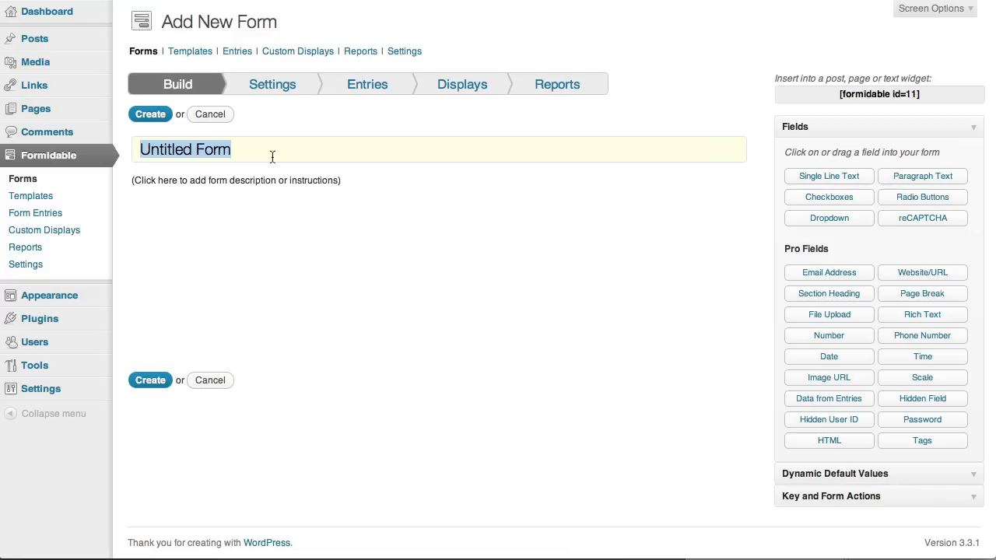
type("Create")
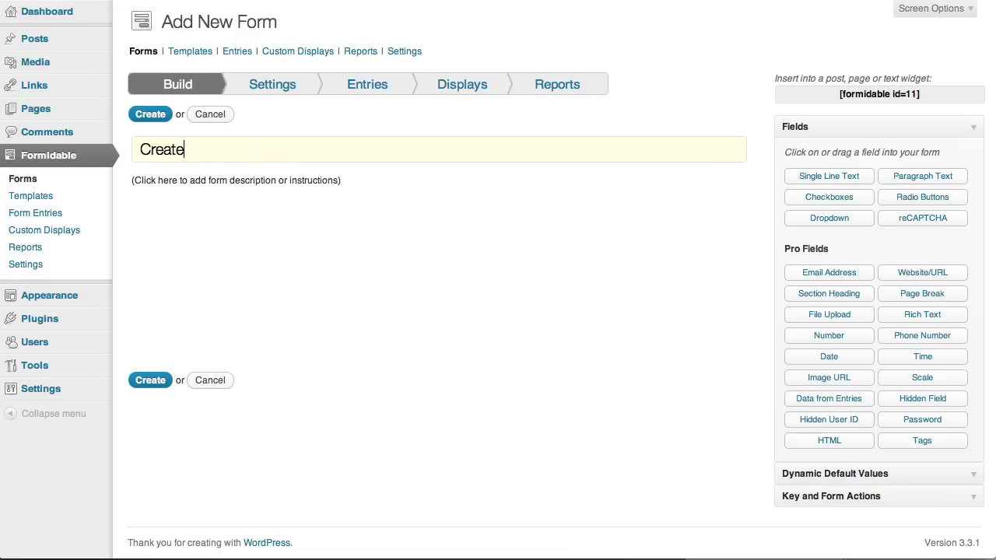
type(" a Post")
left_click(275, 212)
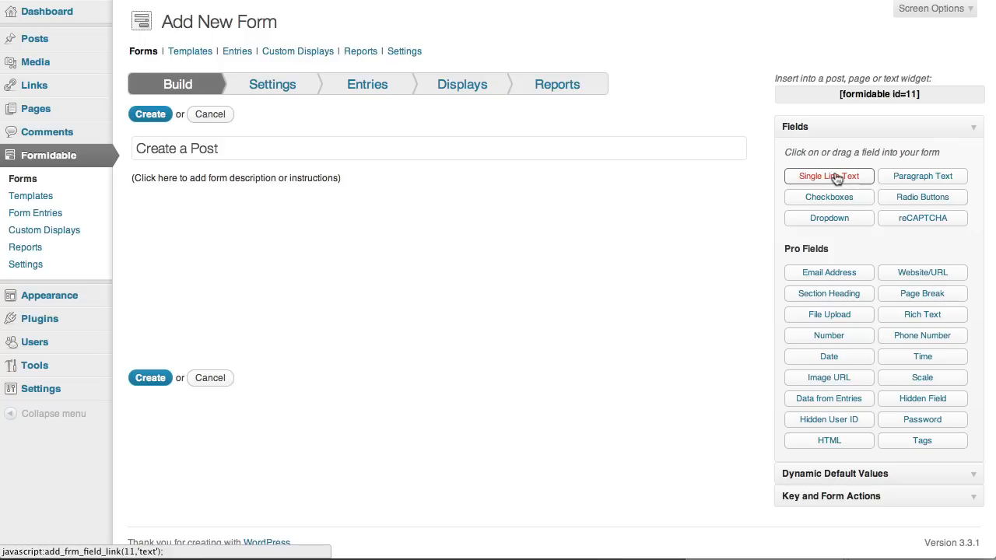
Add a single line text field named "Author" with the dynamic default value [display_name]
left_click(835, 176)
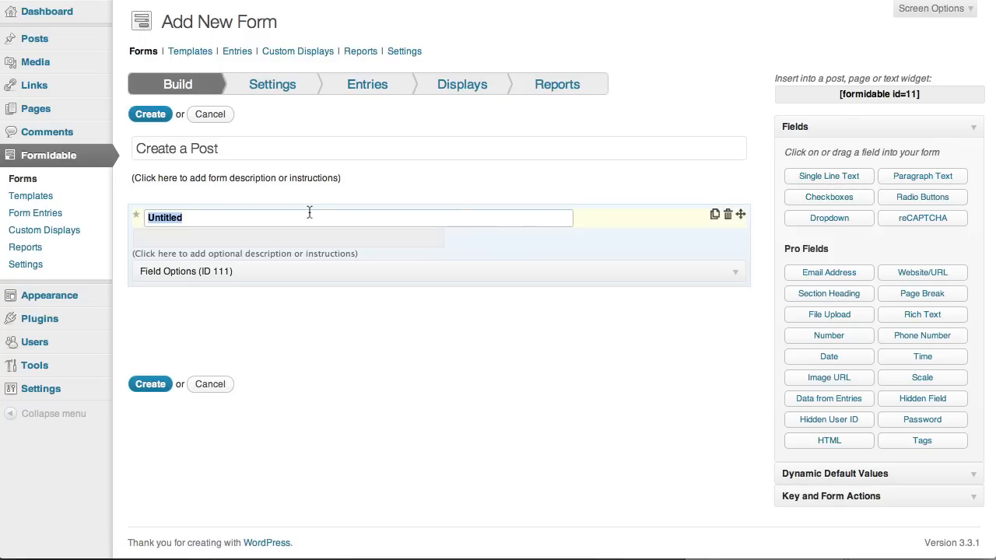
type("Author")
left_click(291, 233)
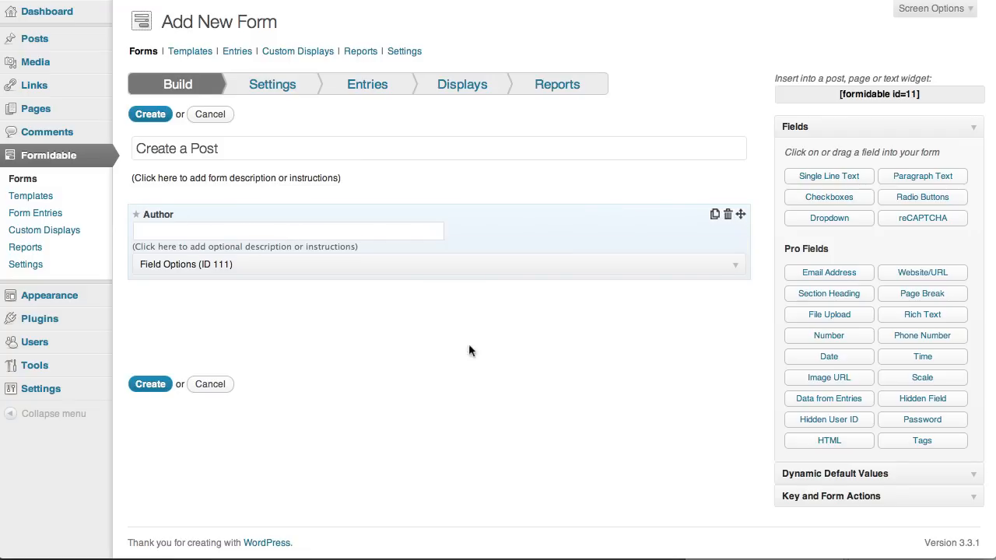
left_click(837, 474)
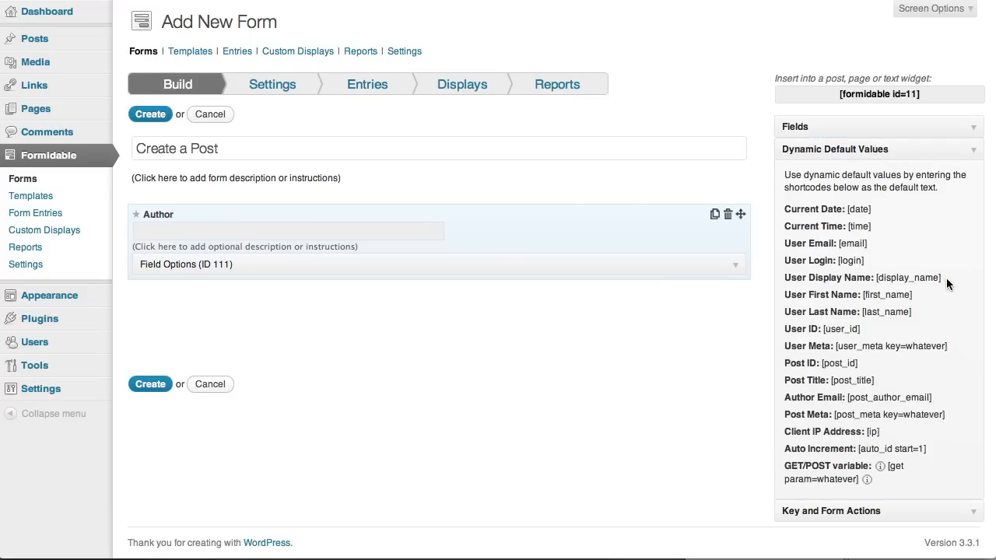
left_click_drag(944, 278, 878, 281)
key("super+c")
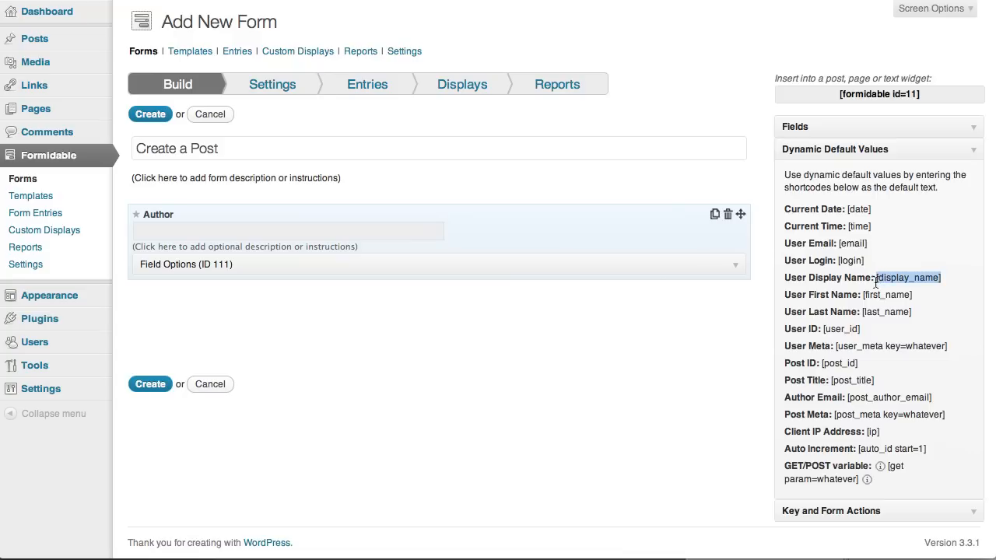
left_click(163, 232)
key("super+v")
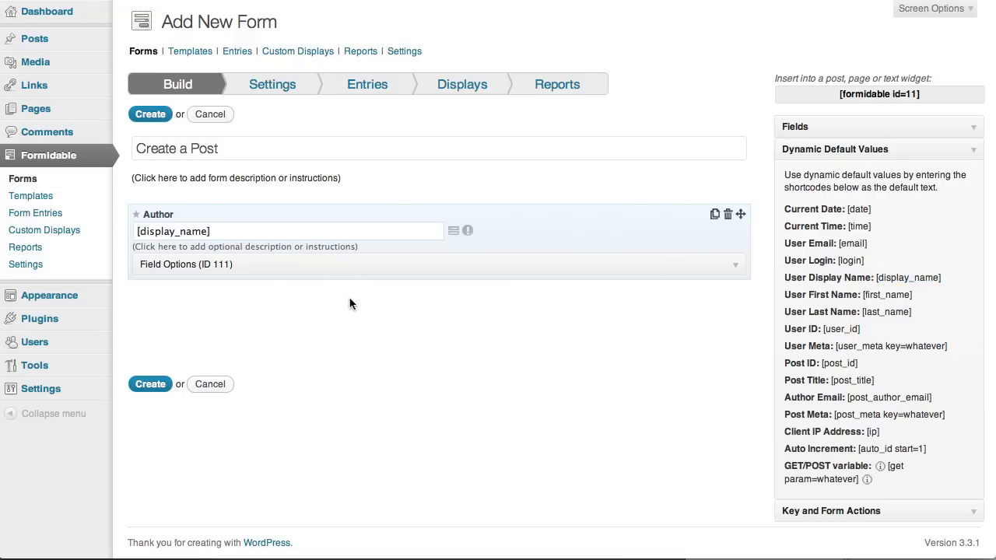
left_click(349, 301)
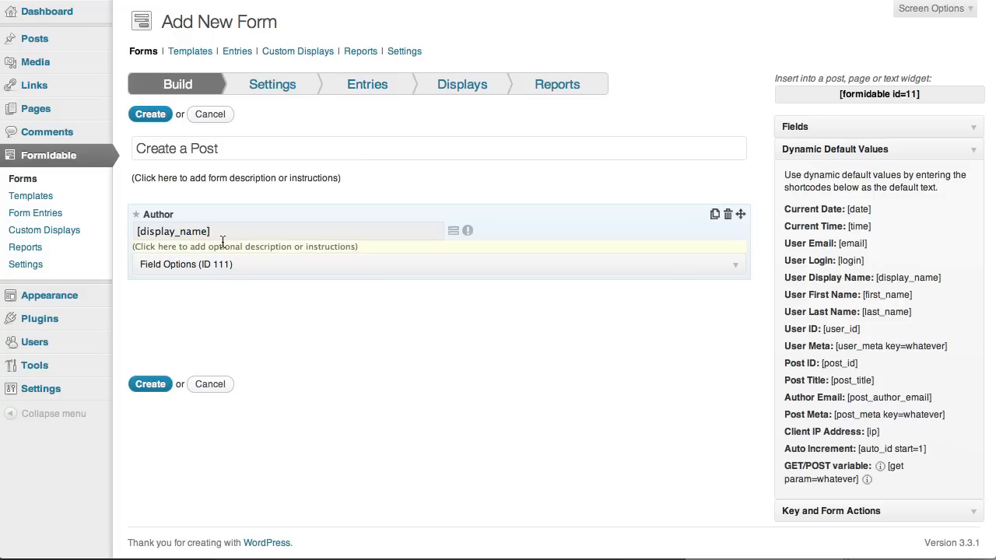
Add a single line text field named "Title" and a paragraph text field named "Content" below Author
left_click(810, 131)
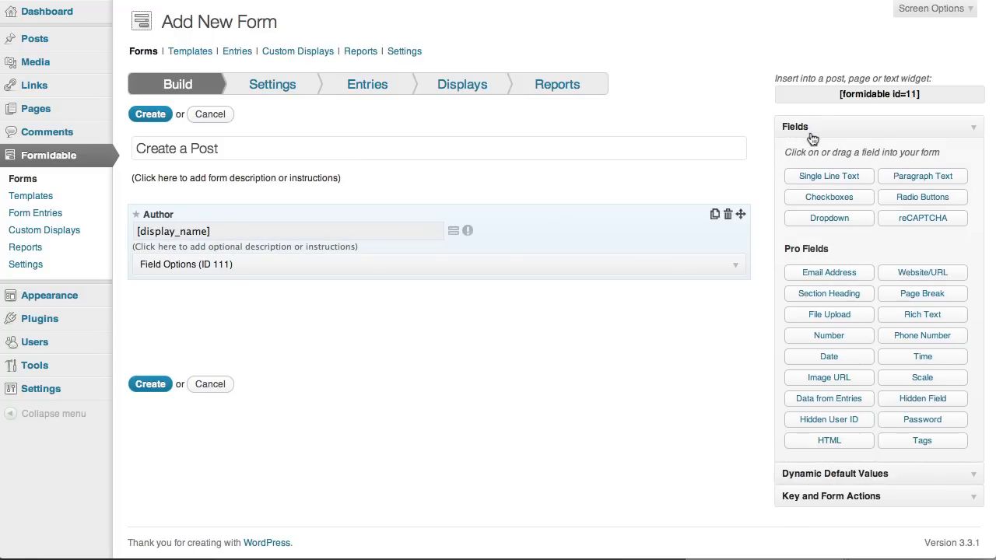
left_click(830, 178)
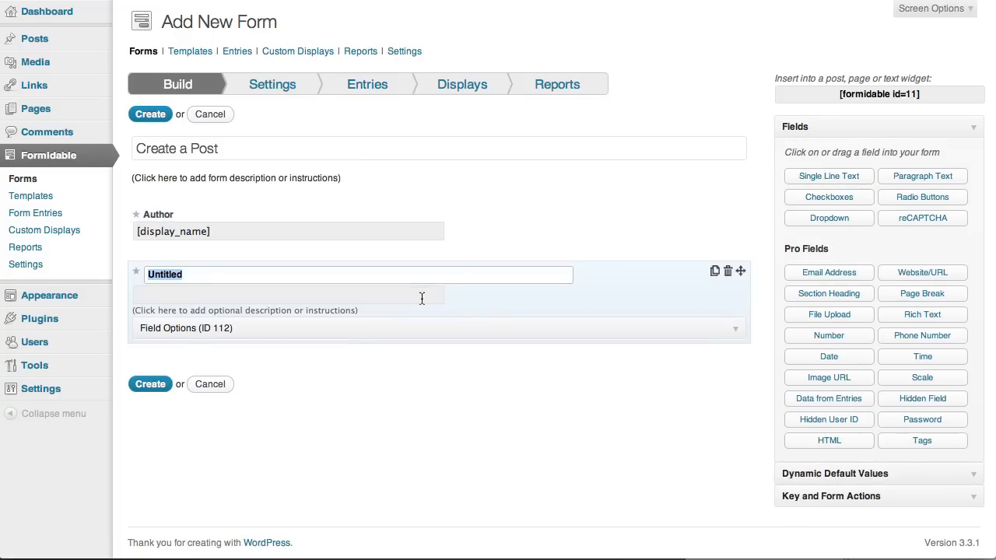
type("Title")
left_click(923, 177)
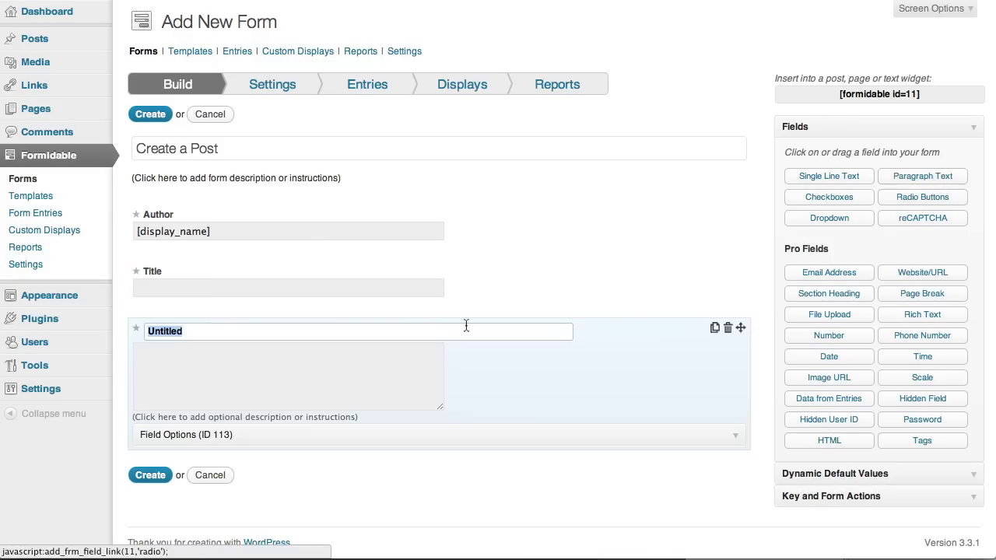
type("Content")
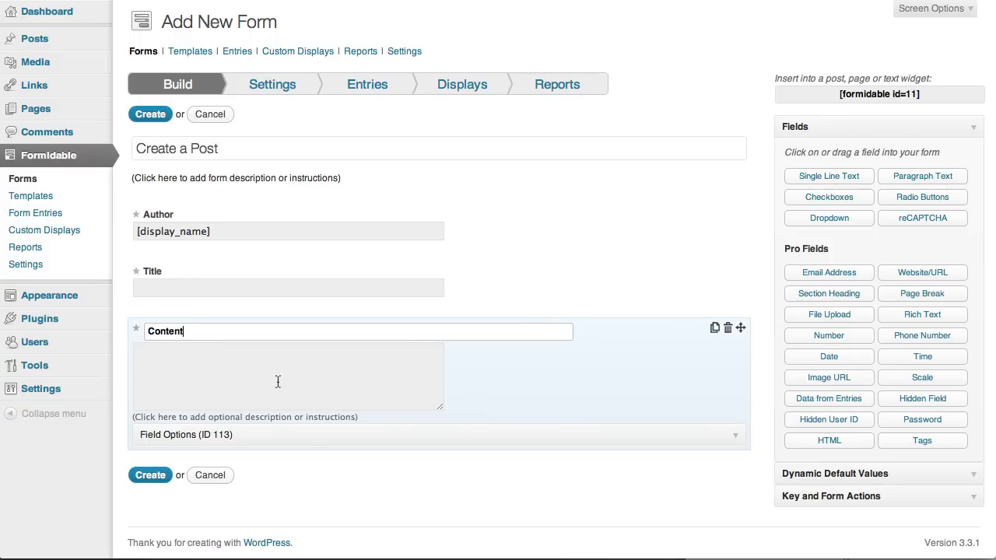
left_click(589, 302)
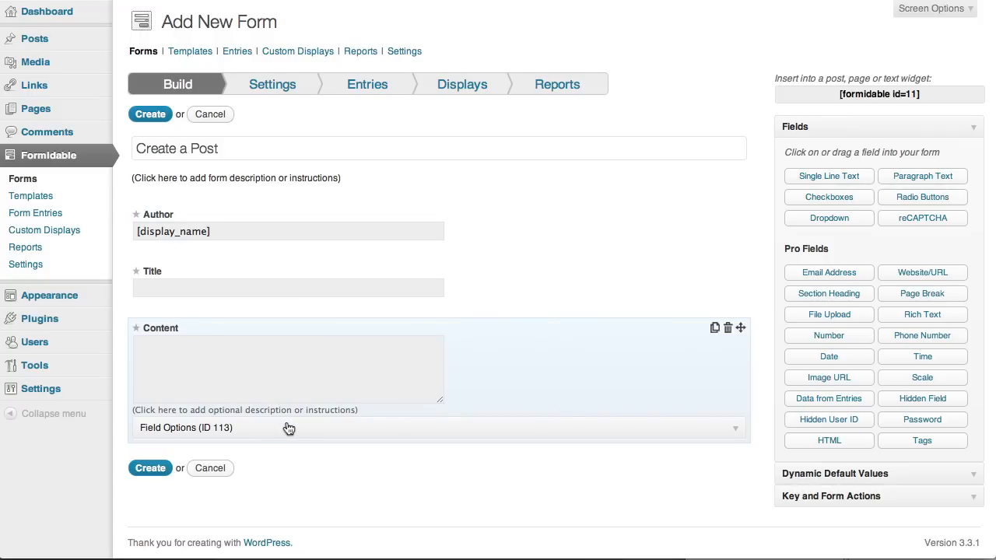
Create the form and set it to create WordPress entries with the post type Posts
left_click(152, 470)
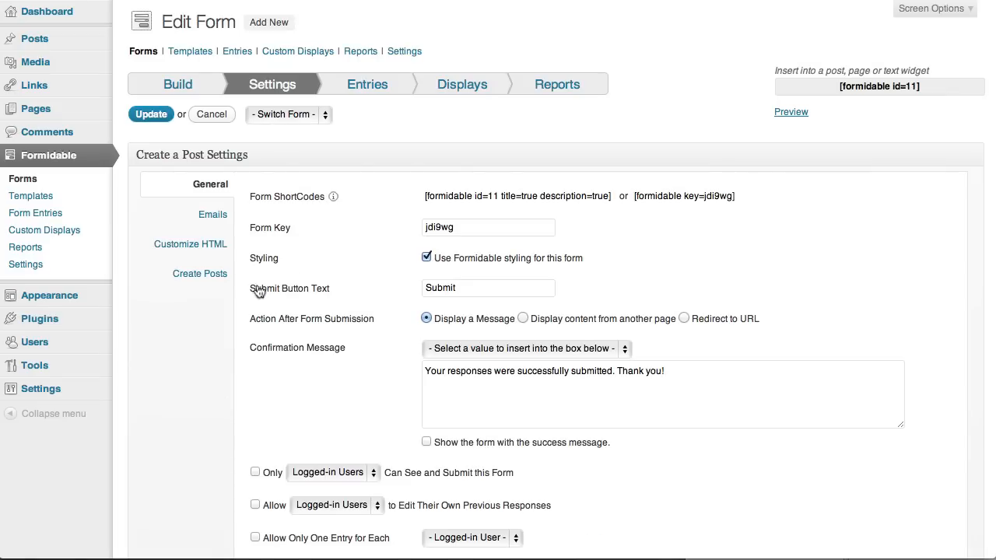
left_click(204, 279)
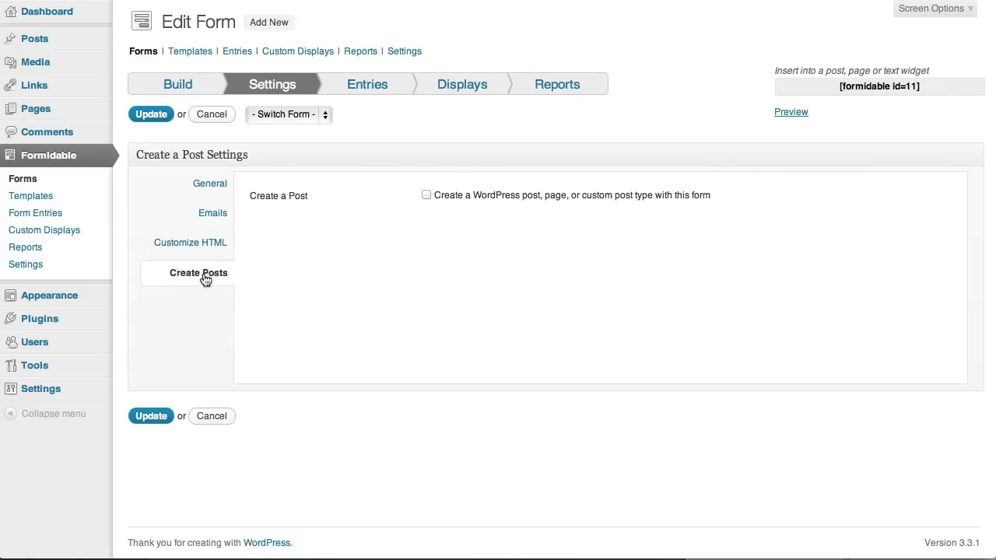
left_click(427, 195)
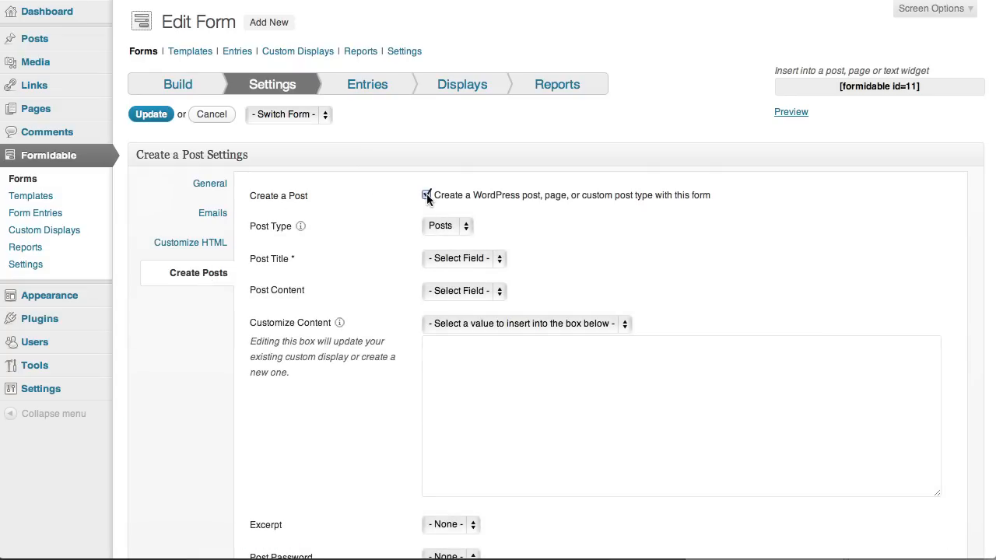
left_click(467, 231)
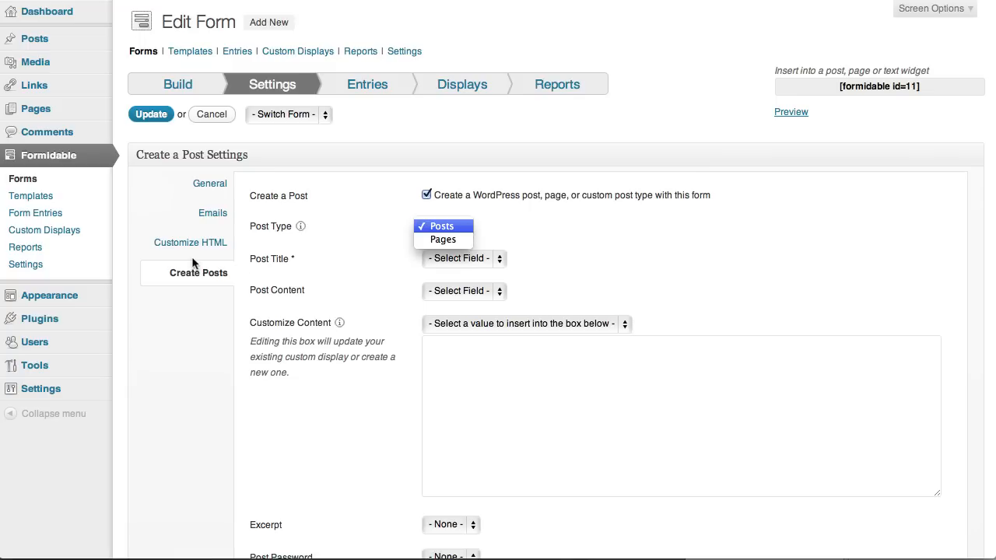
left_click(455, 226)
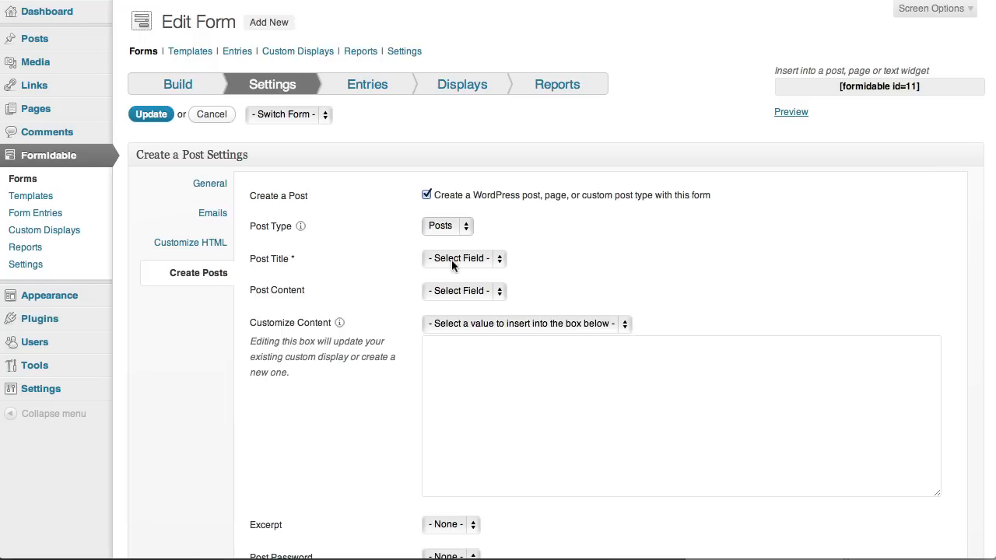
Map the post title to the Title field and the post content to the Content field
left_click(501, 259)
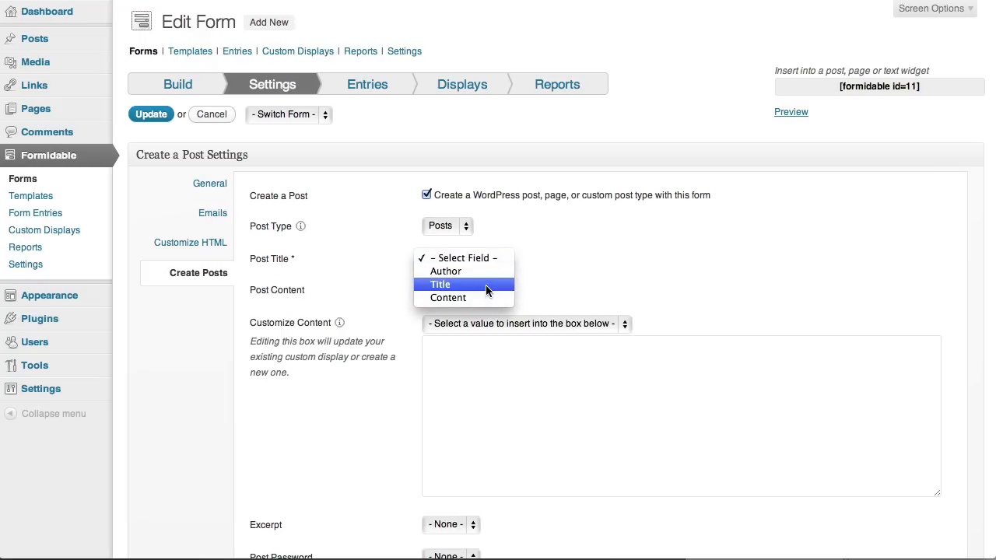
left_click(485, 285)
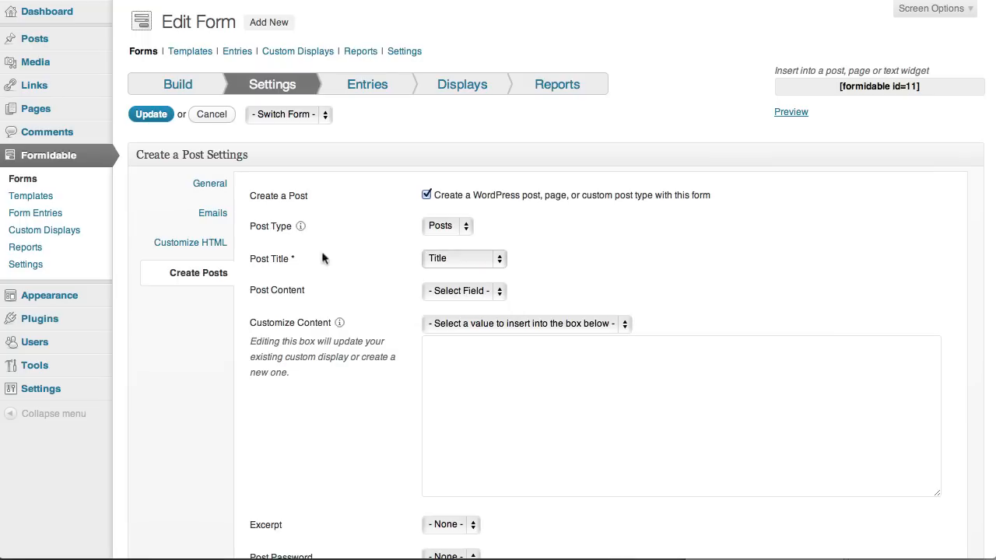
left_click(493, 291)
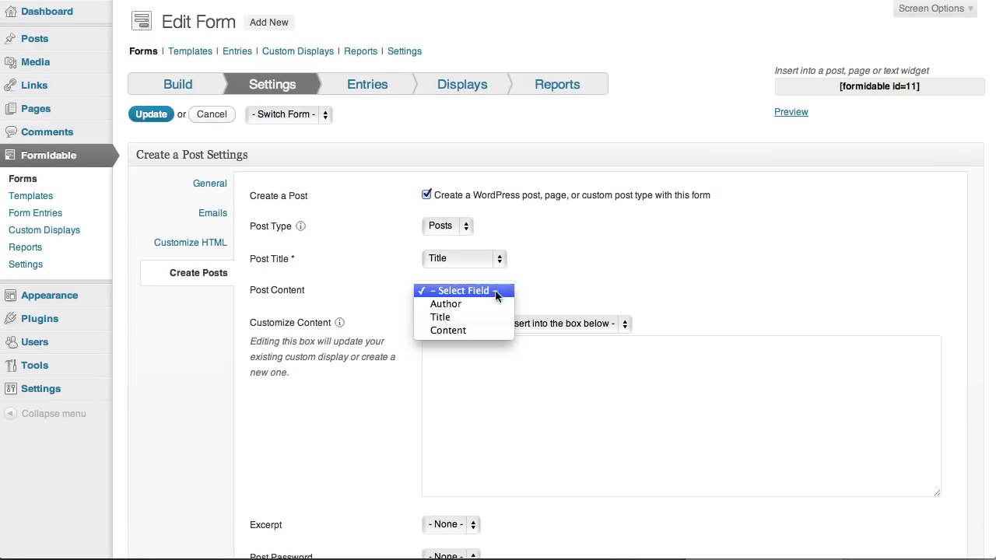
left_click(478, 330)
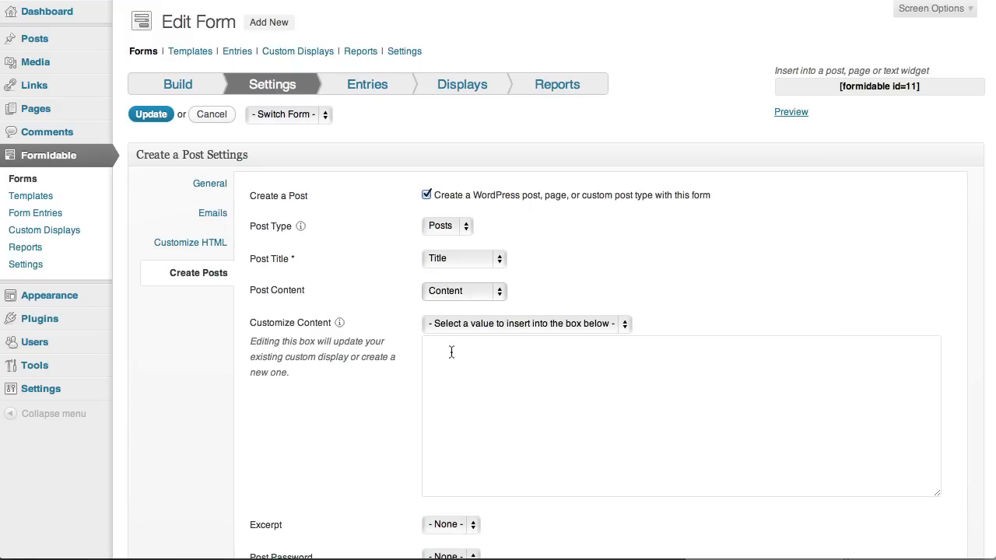
Set the post status to be chosen through a newly created dropdown field
scroll(496, 371, "down", 4)
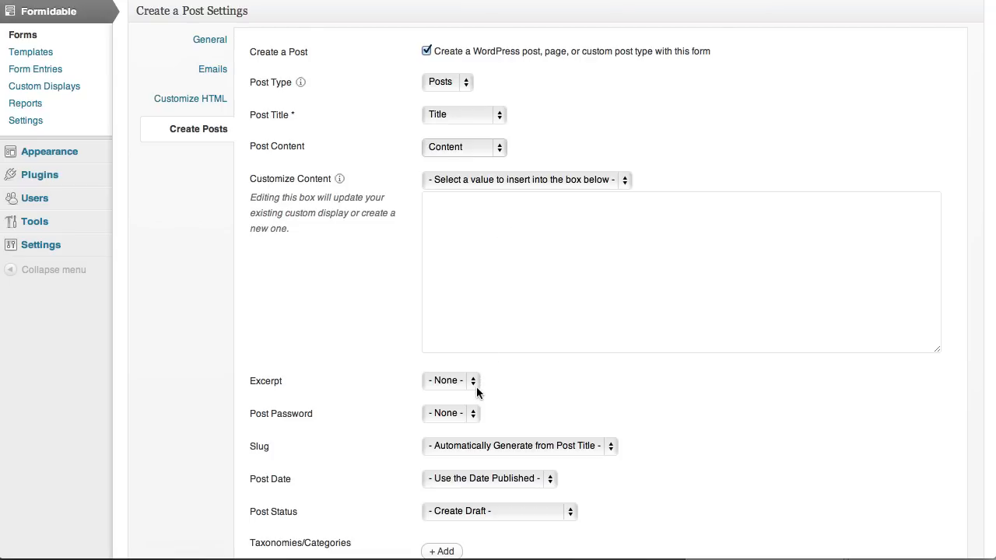
scroll(475, 381, "down", 3)
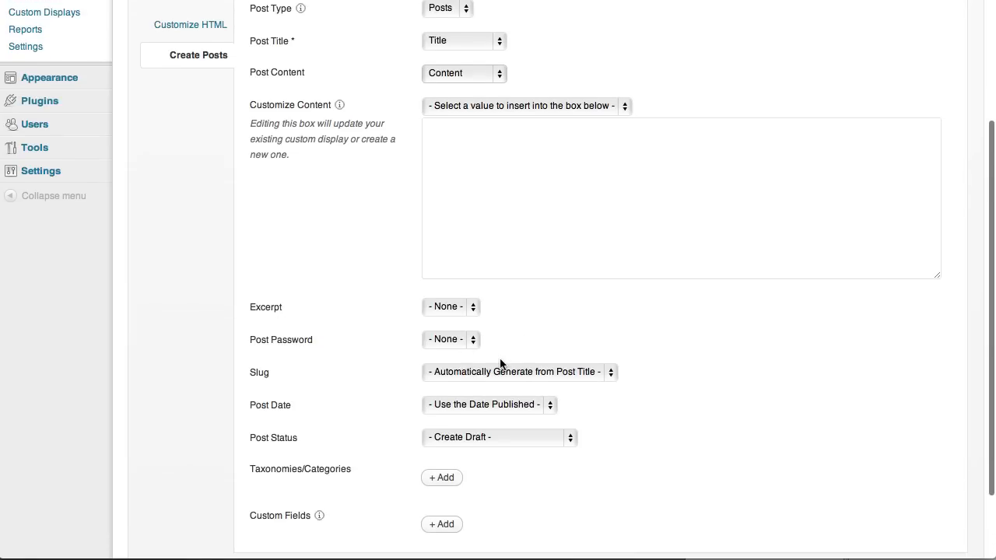
scroll(500, 364, "down", 1)
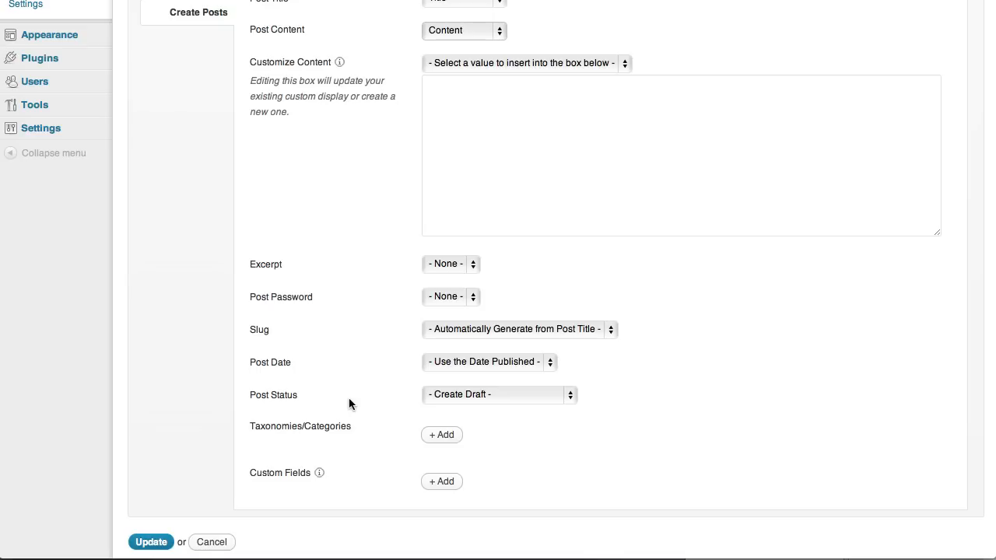
left_click(557, 394)
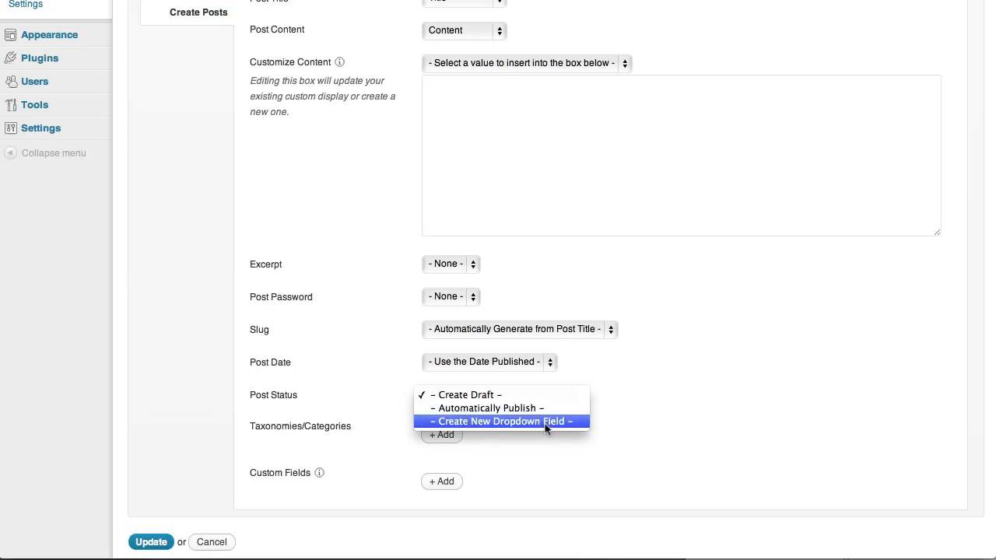
left_click(622, 388)
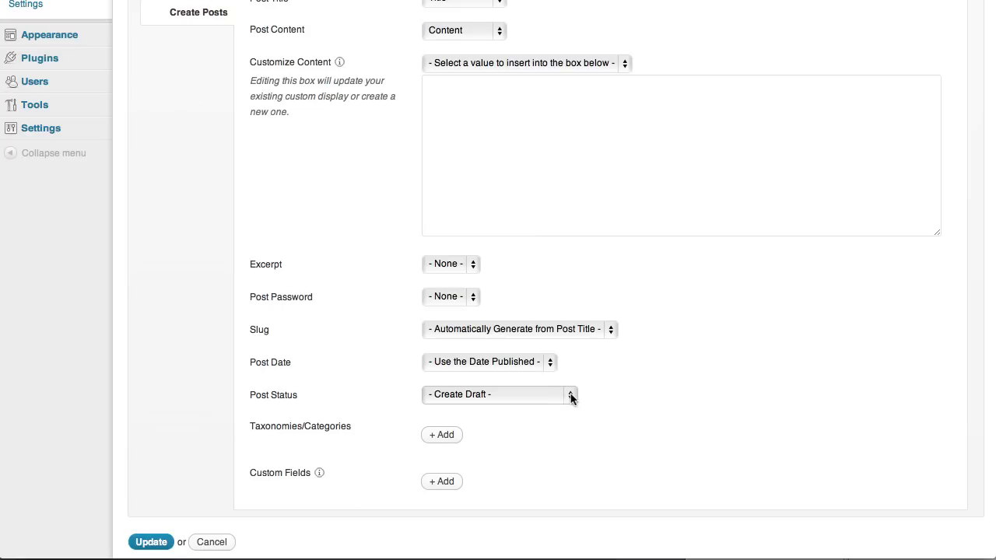
left_click(571, 397)
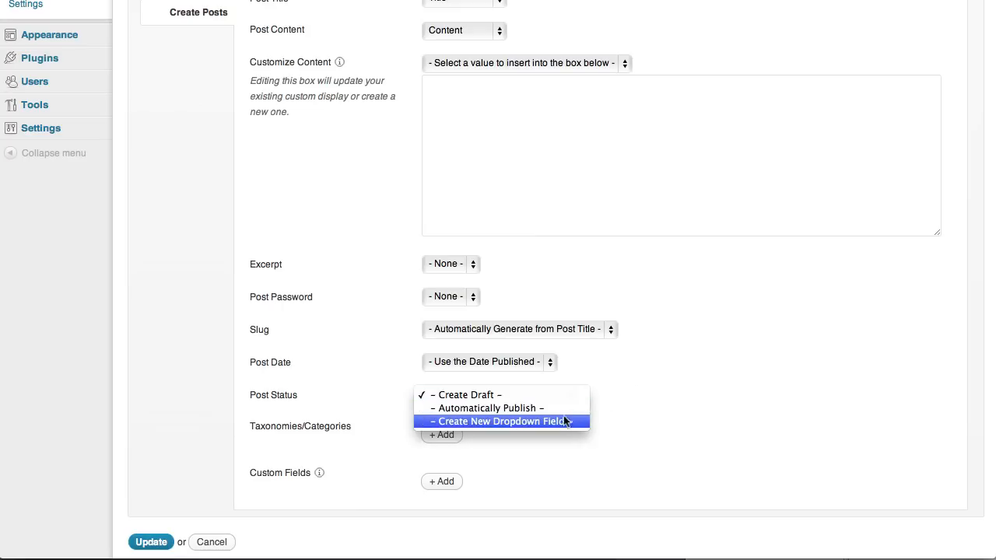
left_click(524, 420)
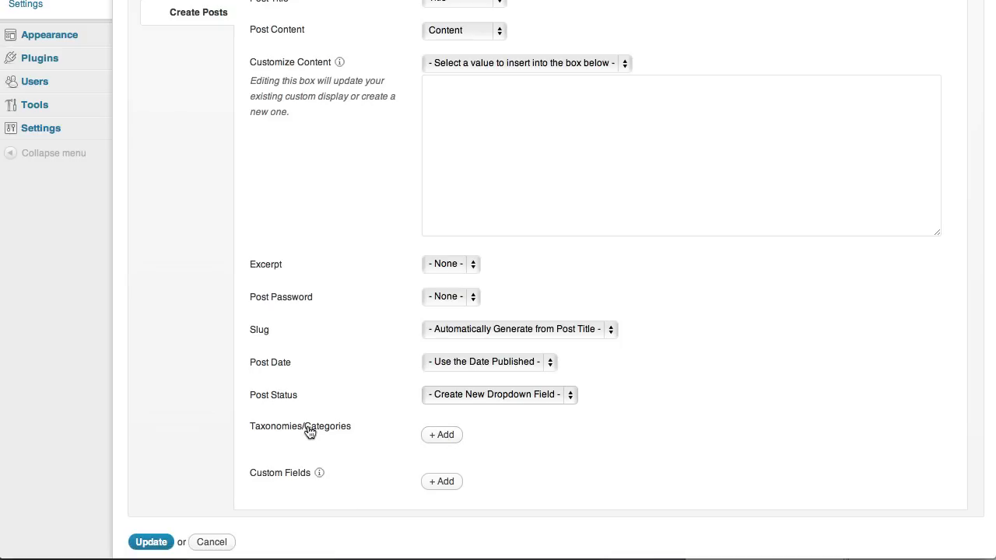
Add a taxonomy mapping that populates a new checkbox field from Category, excluding the Uncategorized option
left_click(445, 436)
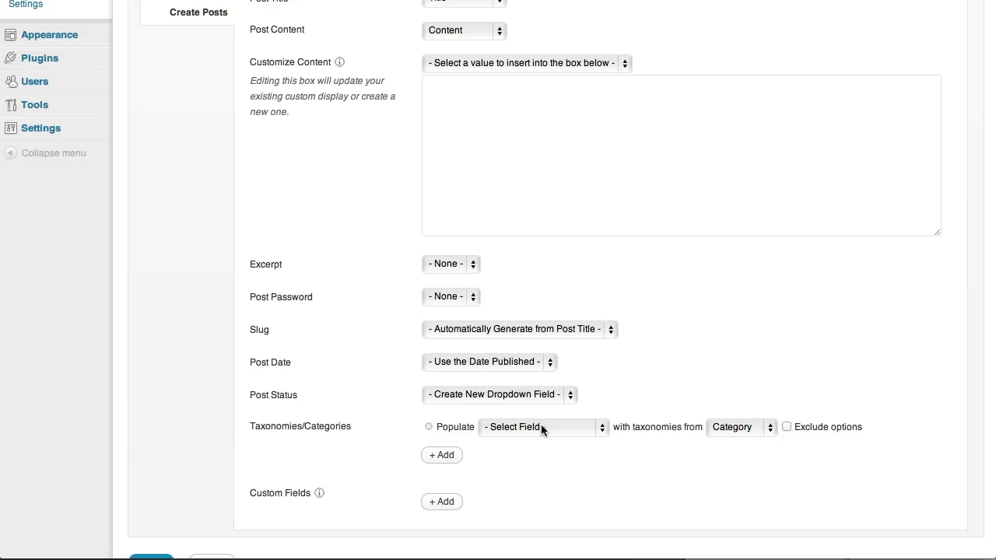
left_click(573, 427)
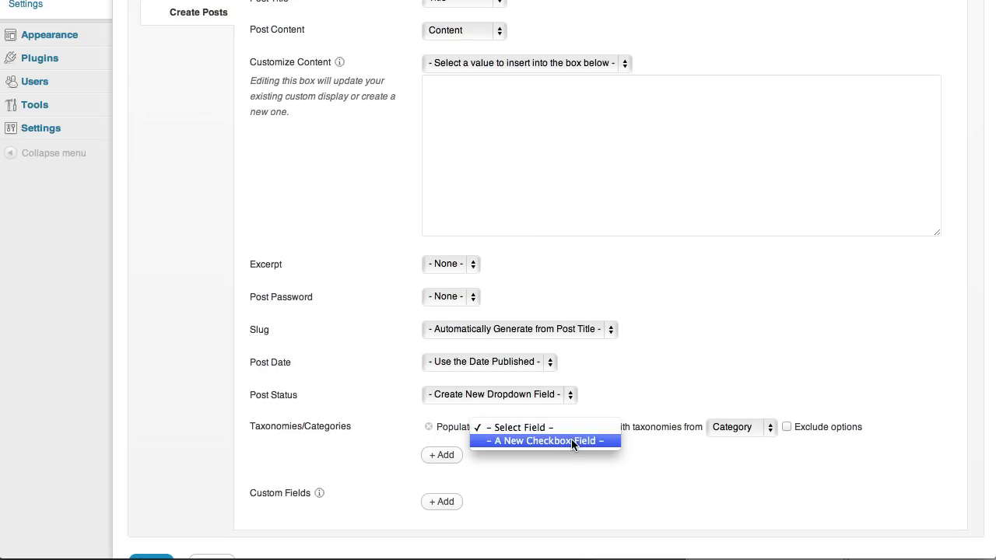
left_click(571, 440)
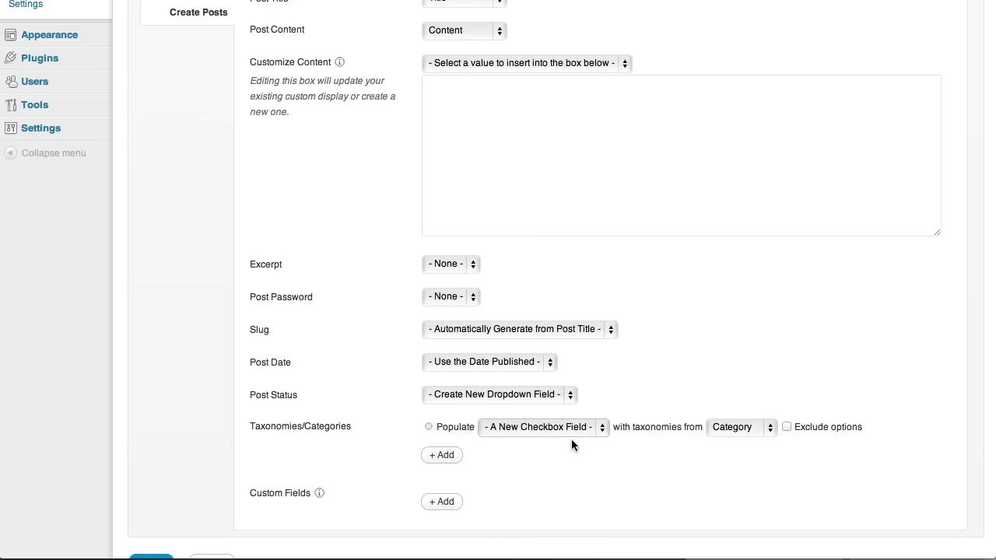
left_click(787, 428)
scroll(787, 429, "down", 3)
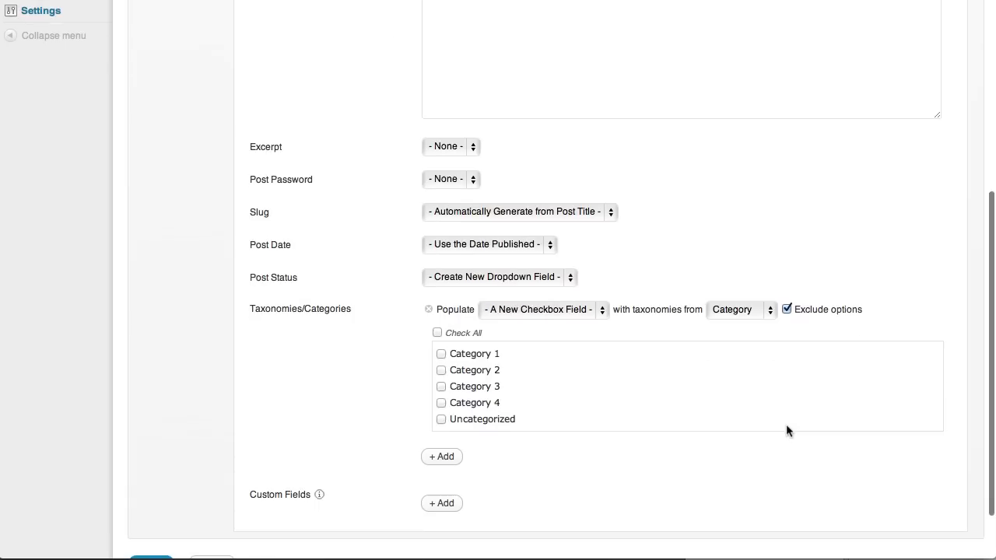
left_click(442, 418)
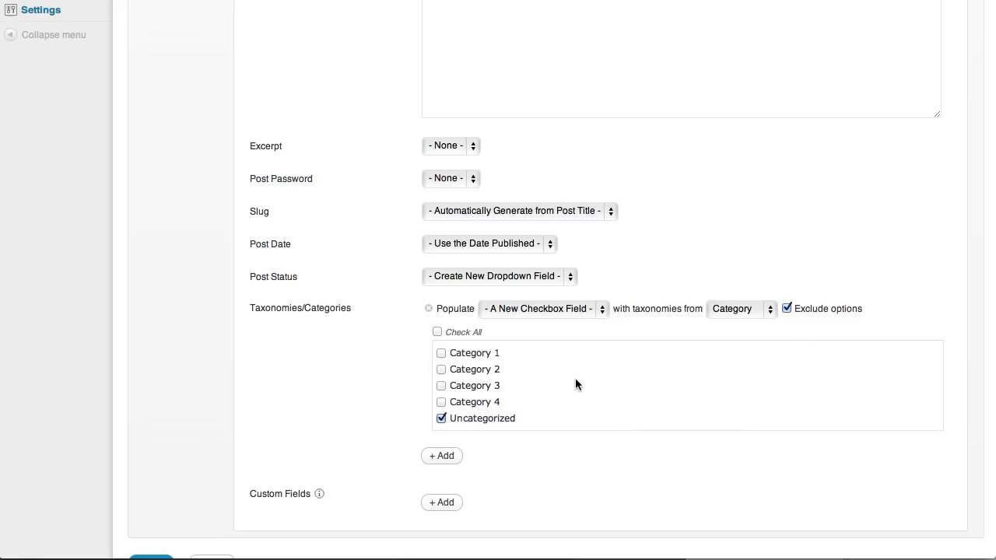
Save the updated settings of the Create a Post form
scroll(523, 416, "down", 3)
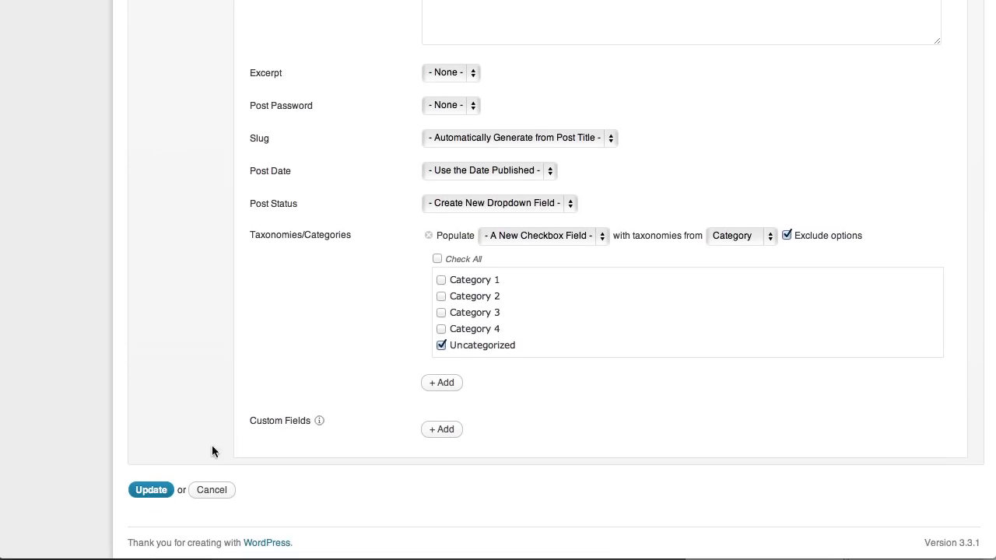
left_click(151, 491)
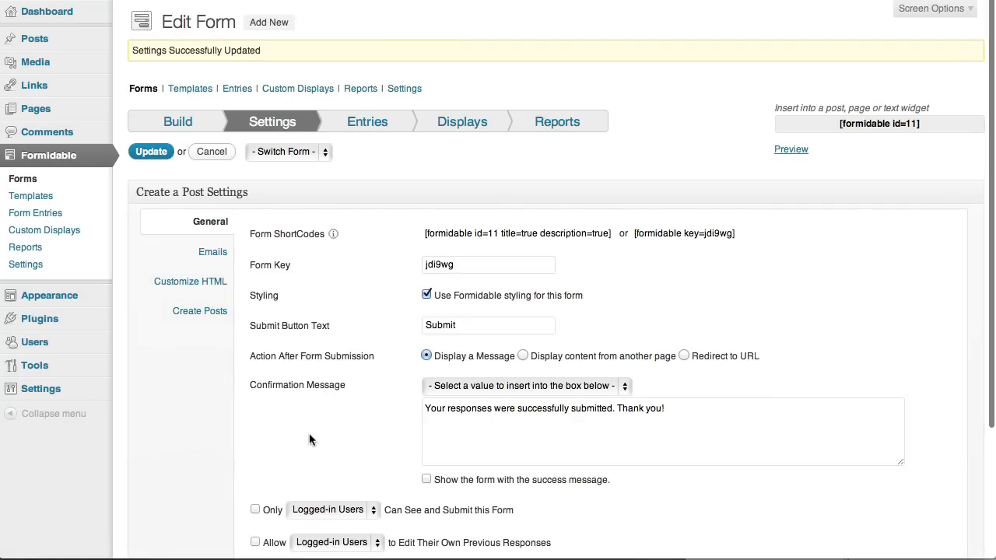
scroll(309, 440, "down", 5)
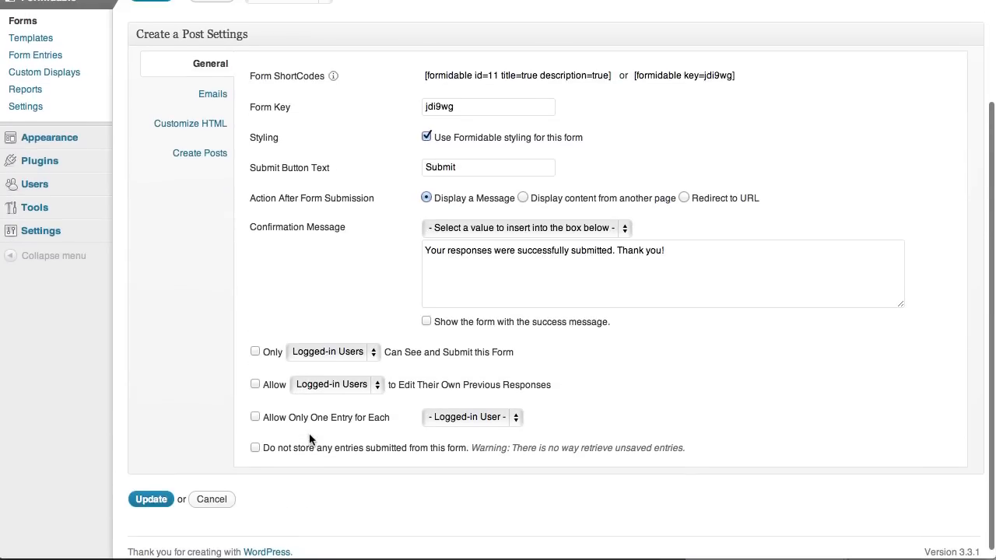
scroll(310, 441, "up", 5)
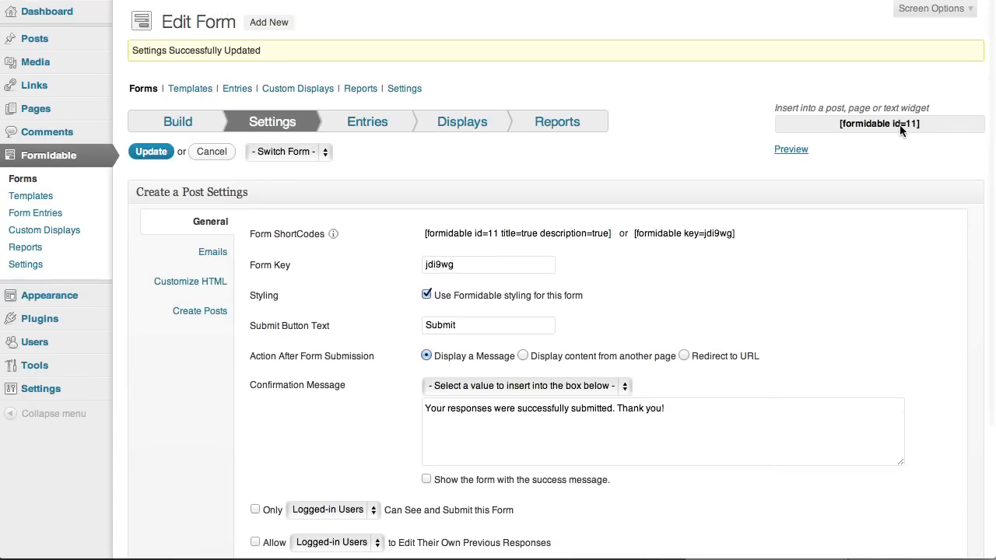
Start a new WordPress page titled "Create A Post"
mouse_move(78, 111)
left_click(151, 128)
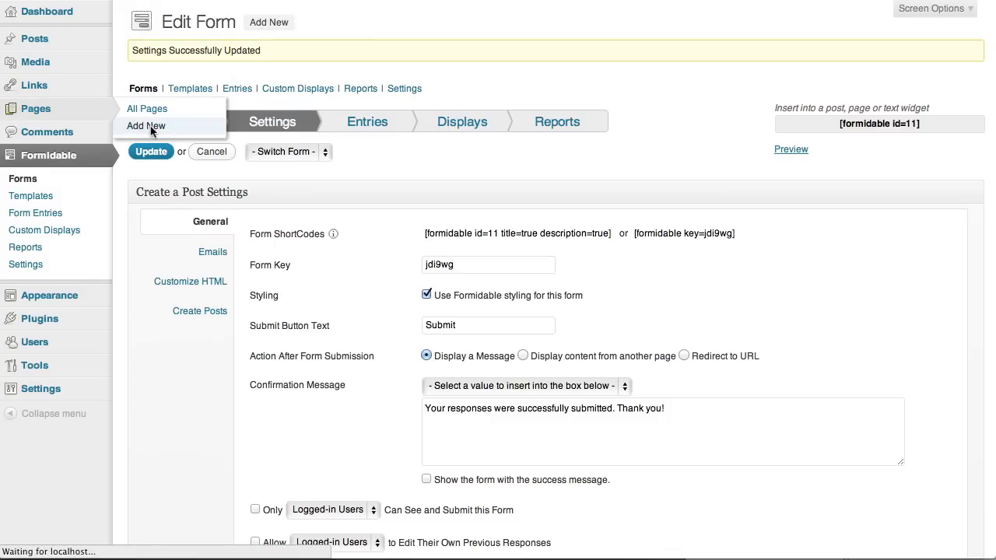
type("C")
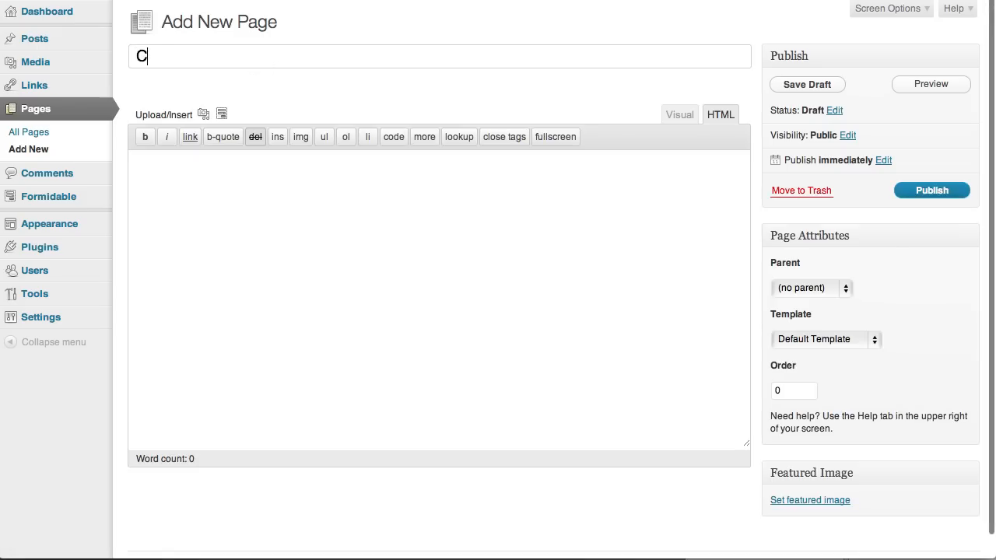
type("reate A Post")
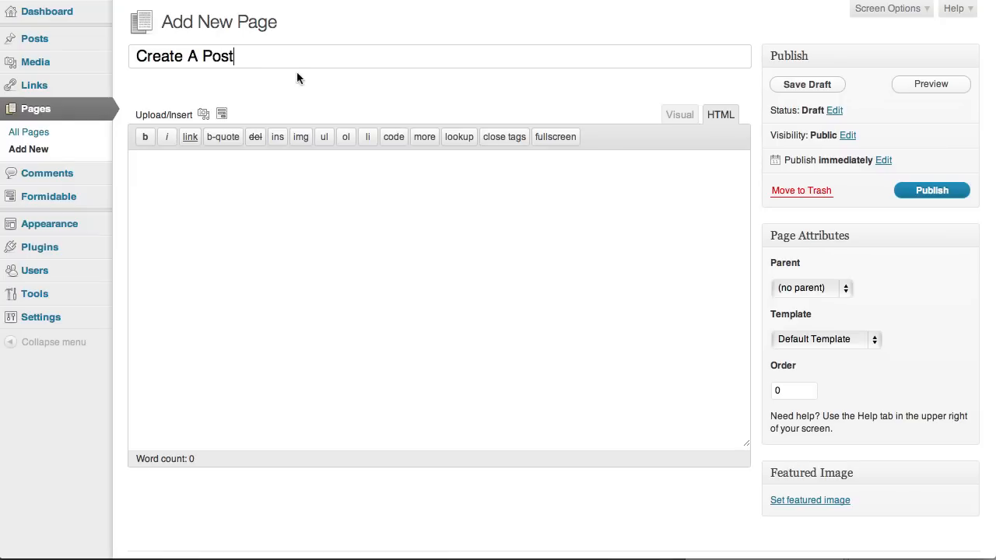
key("Tab")
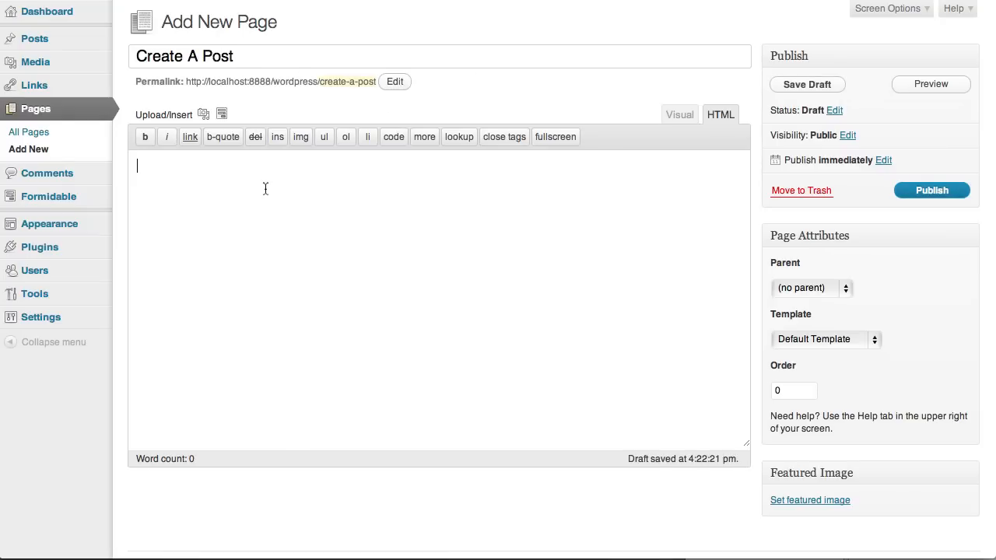
Insert the Create a Post Formidable form into the page content and publish the page
left_click(222, 115)
left_click(327, 96)
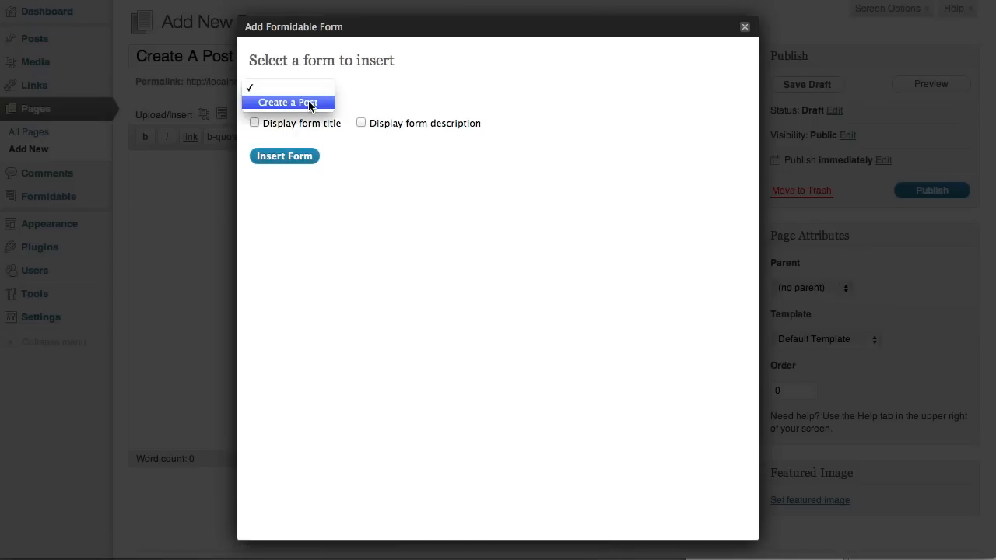
left_click(310, 103)
left_click(304, 164)
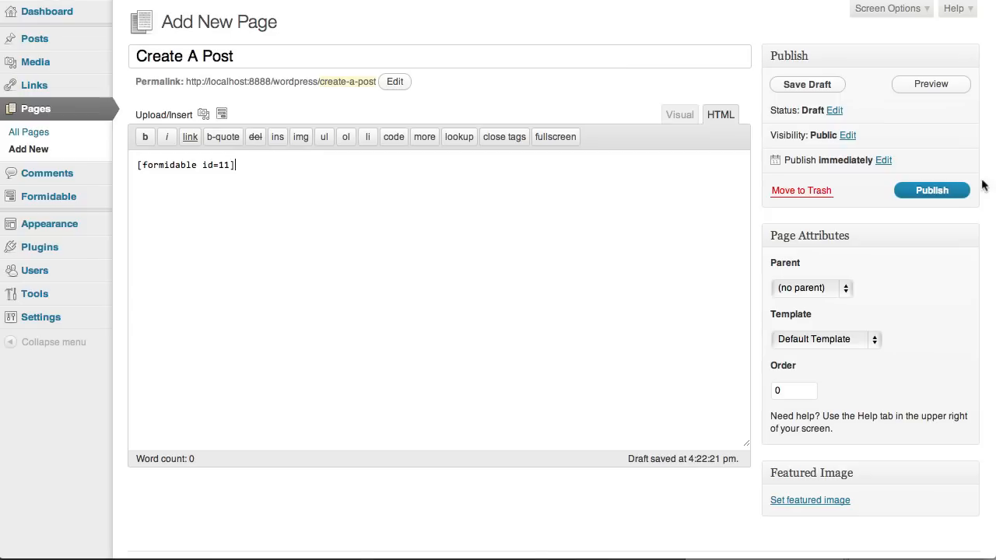
left_click(944, 190)
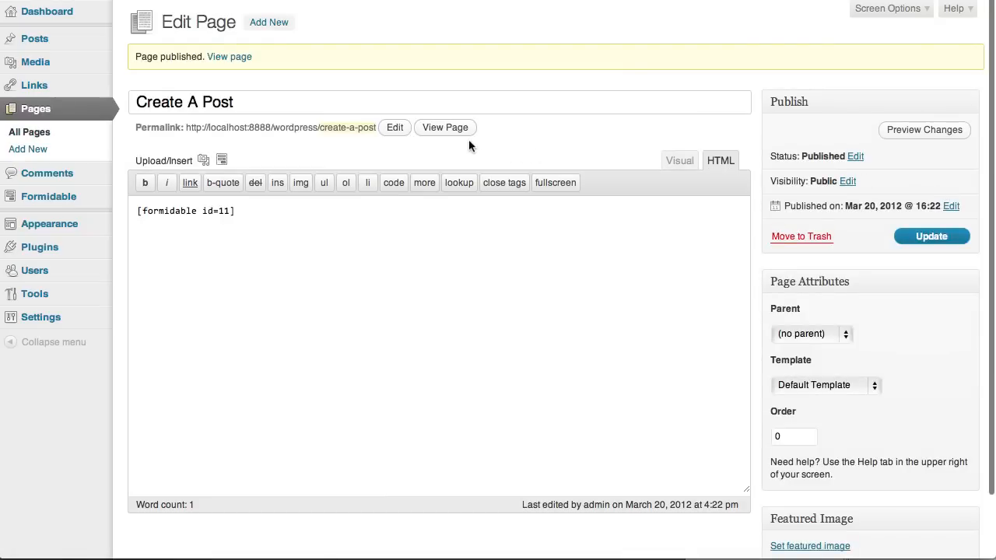
Open the published page and enter "My First Post!" as the title in its form
left_click(448, 127)
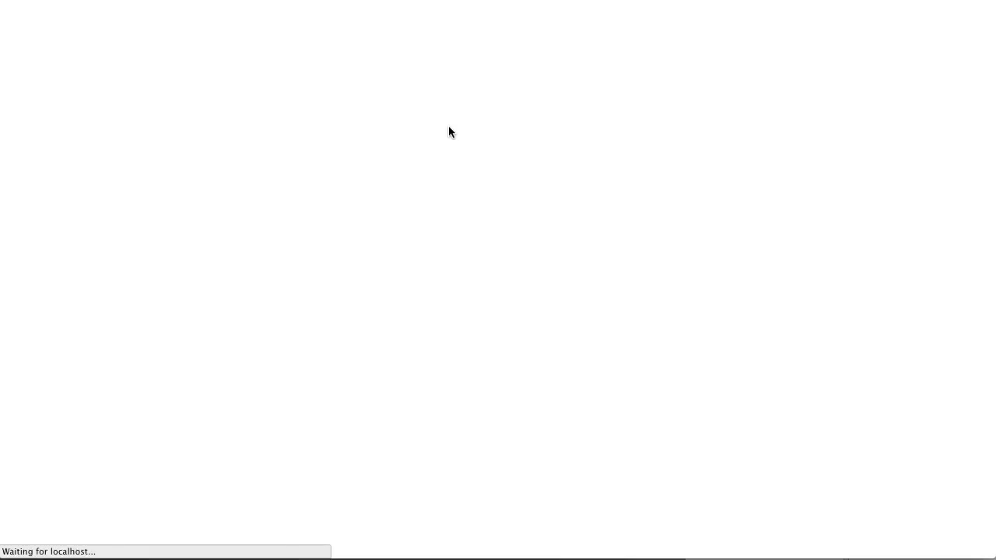
scroll(469, 195, "down", 4)
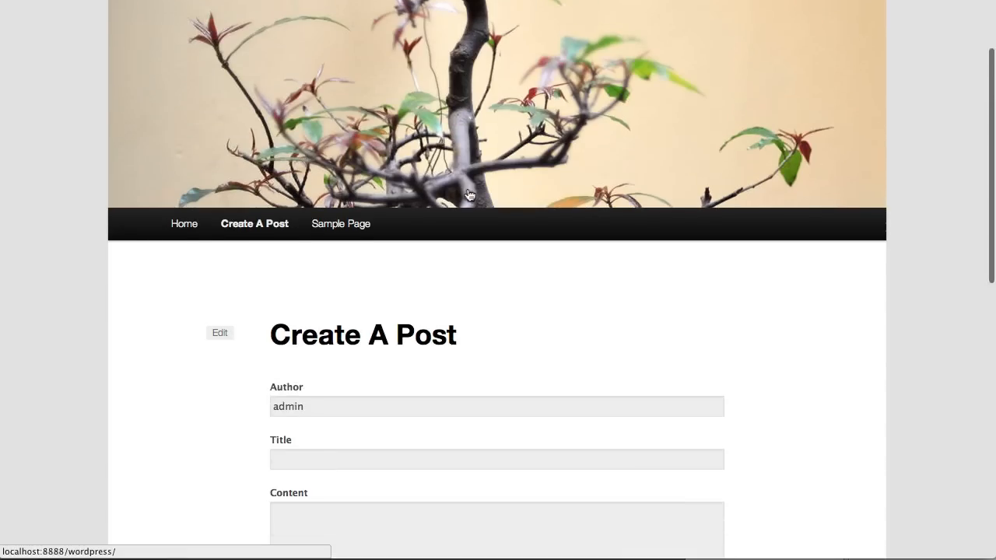
scroll(470, 195, "down", 5)
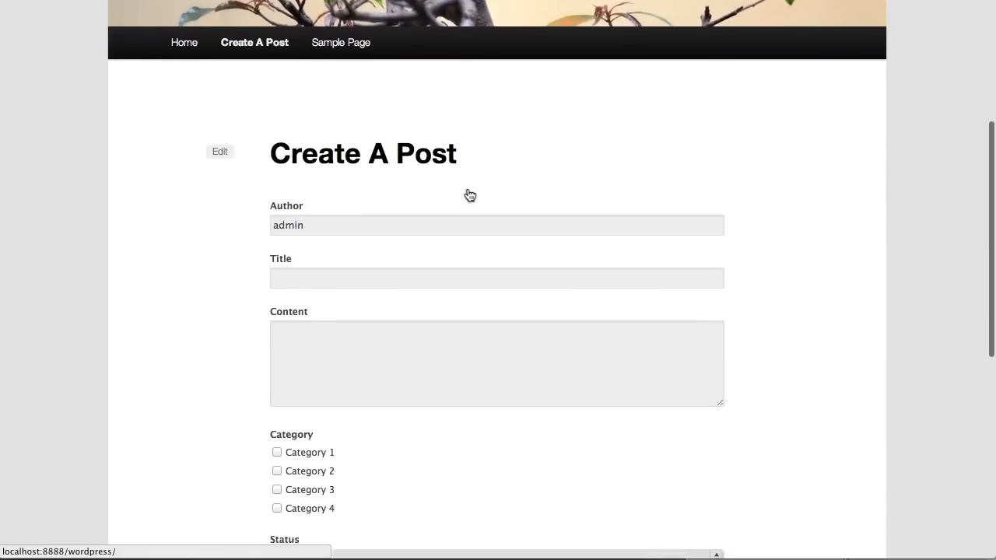
scroll(469, 195, "down", 1)
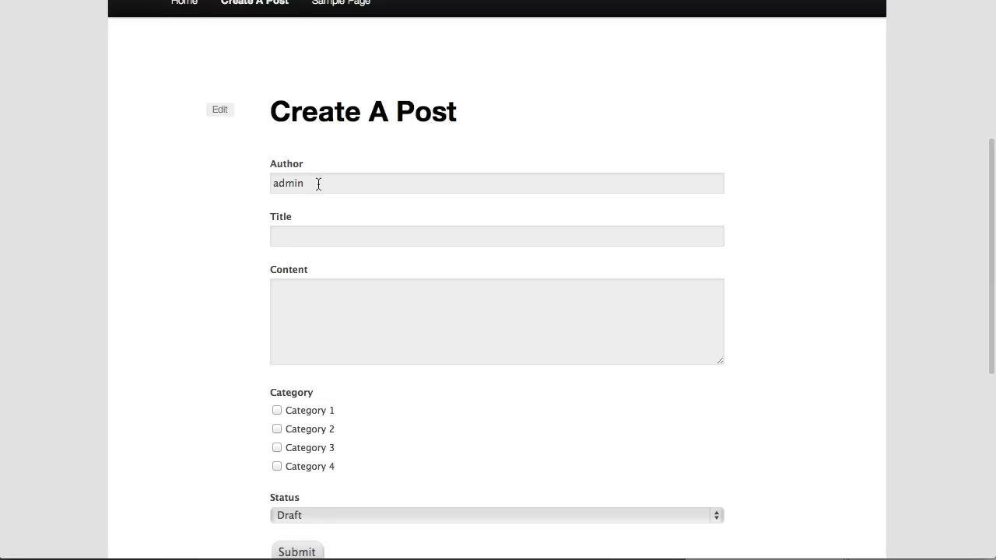
left_click_drag(307, 185, 274, 184)
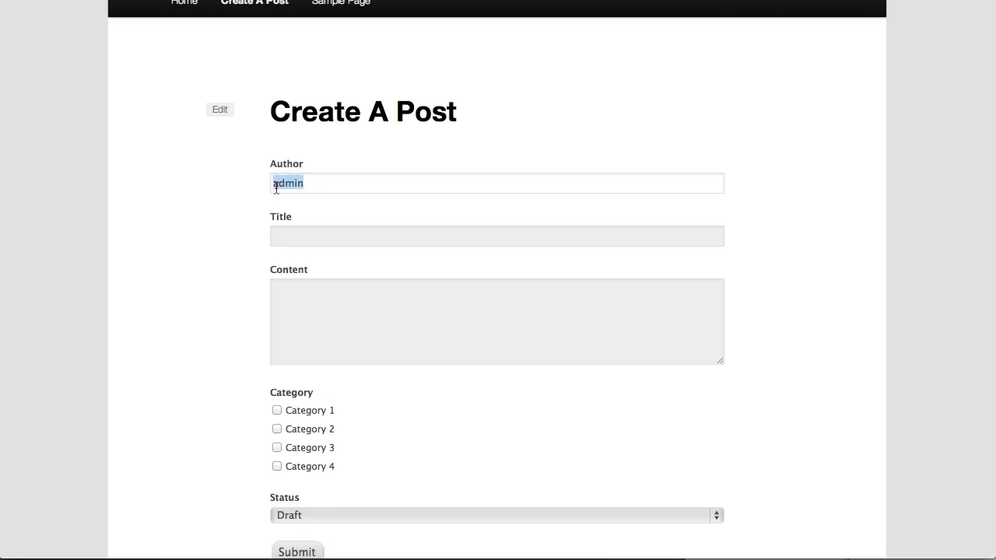
left_click(366, 238)
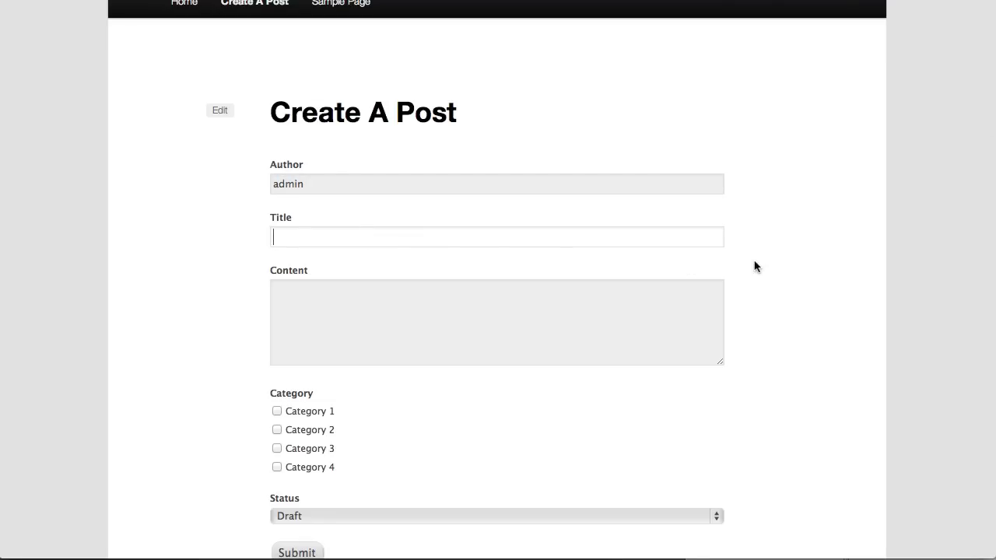
type("My First Post!")
left_click(626, 323)
type("[display_name]")
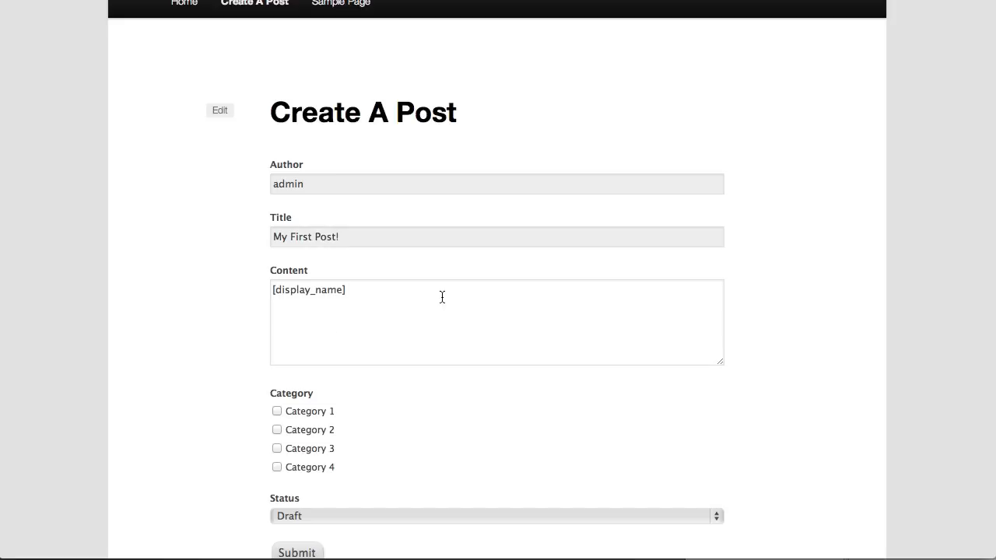
key("BackSpace")
key("BackSpace")
key("BackSpace")
key("BackSpace")
key("BackSpace")
key("BackSpace")
key("BackSpace")
key("BackSpace")
key("BackSpace")
key("BackSpace")
key("BackSpace")
key("BackSpace")
key("BackSpace")
key("BackSpace")
Fill the Content field with lorem ipsum text copied from another application
key("super+Tab")
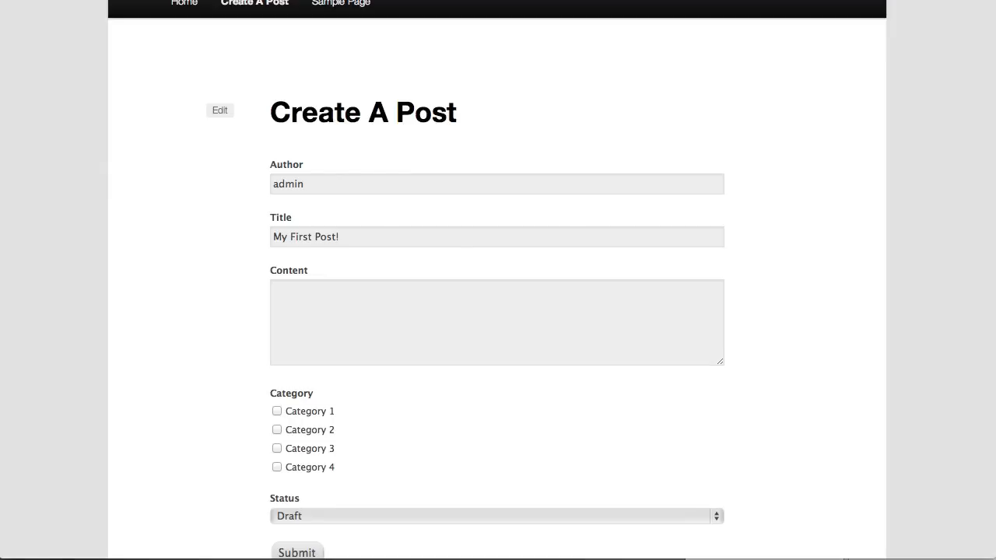
key("super+Tab")
key("super+v")
scroll(413, 312, "up", 5)
scroll(413, 313, "up", 5)
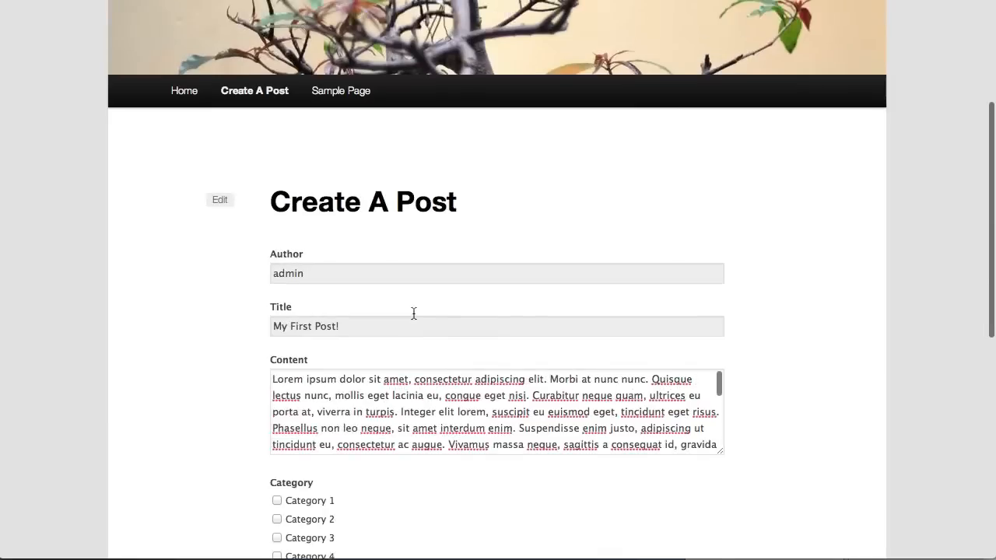
Assign the post to Category 1 and Category 3
scroll(413, 313, "down", 5)
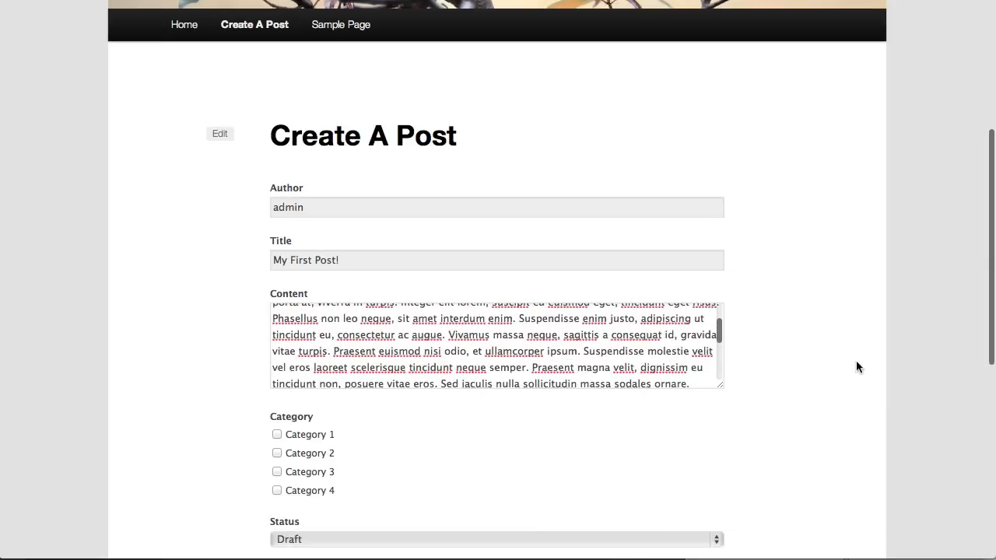
scroll(813, 361, "down", 2)
scroll(790, 365, "down", 2)
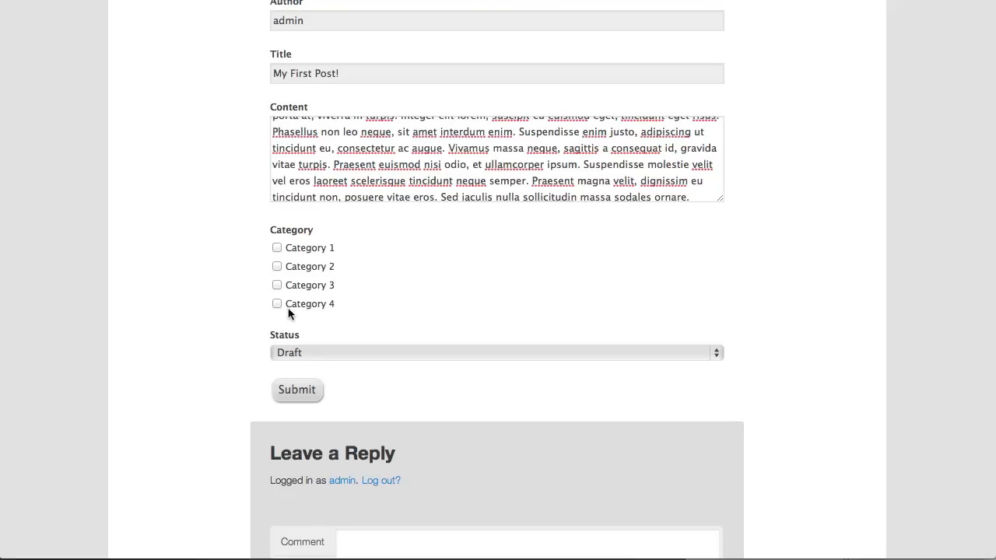
left_click(277, 285)
left_click(278, 247)
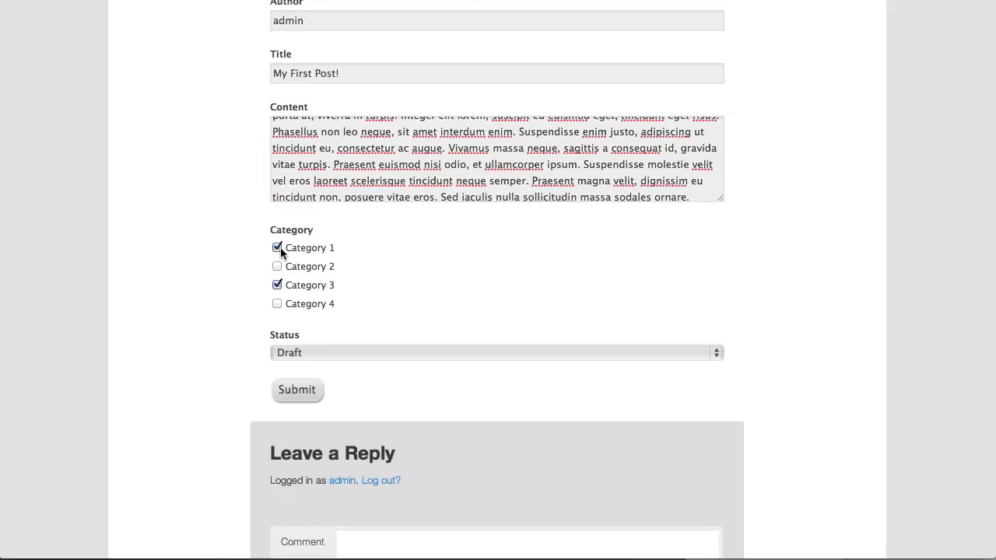
Set the post's status to Published and submit the Create A Post form
scroll(405, 291, "down", 2)
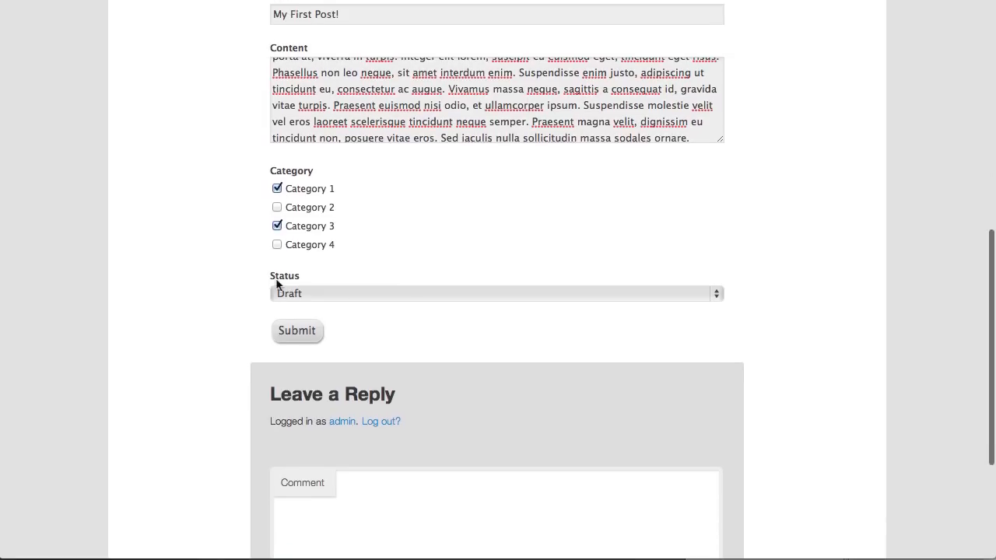
left_click(335, 293)
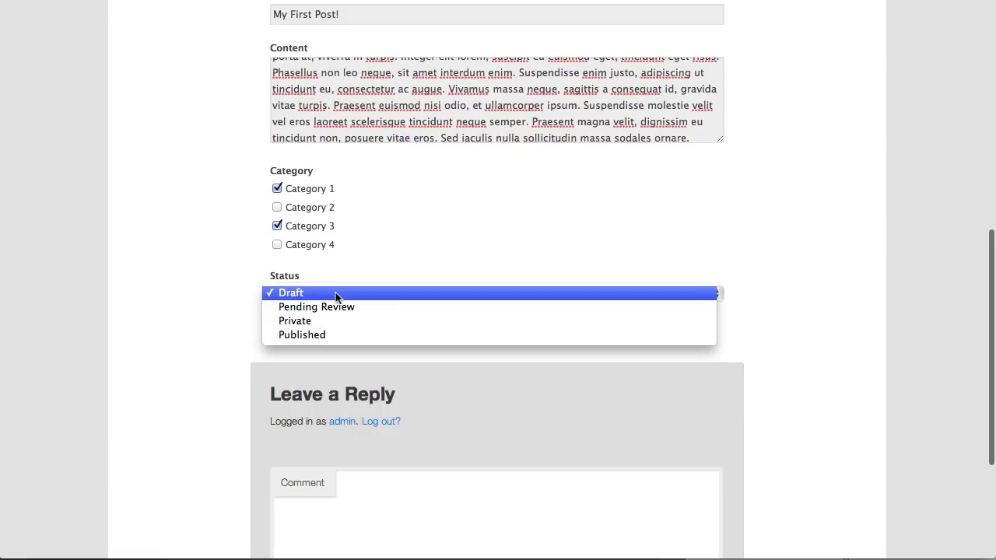
left_click(324, 335)
left_click(288, 331)
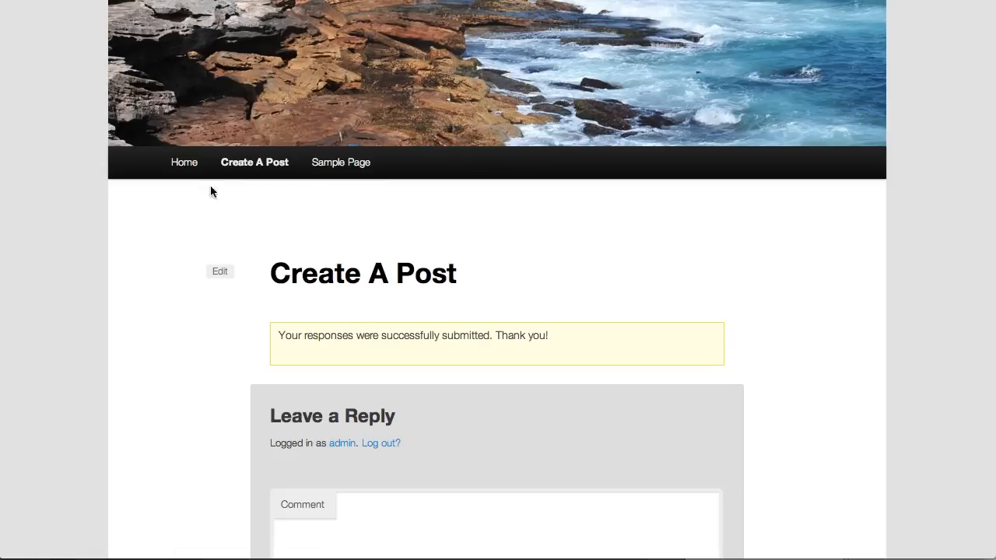
Go to the site's home page and review the My First Post! entry, including its content and categories
left_click(190, 165)
scroll(318, 299, "down", 5)
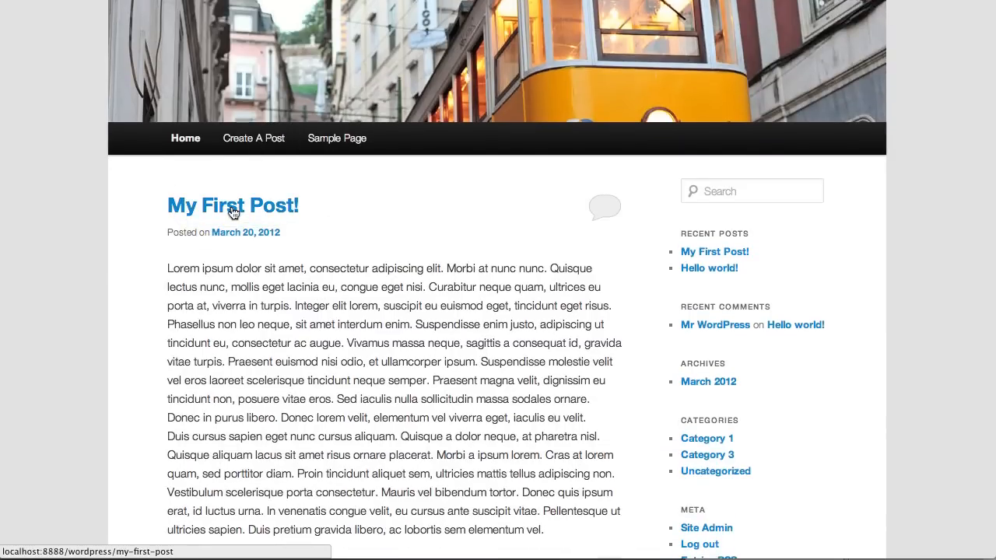
scroll(233, 213, "down", 4)
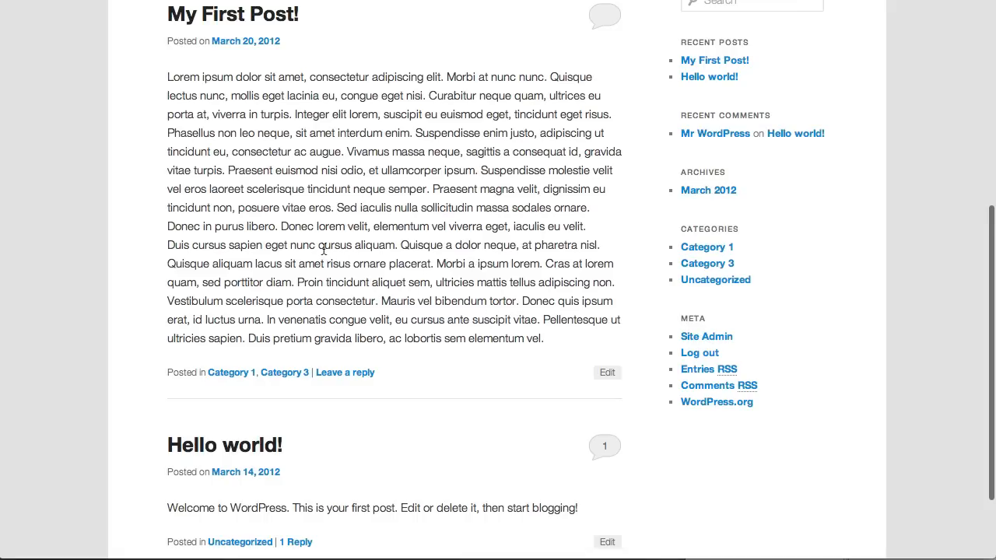
scroll(319, 249, "up", 2)
scroll(317, 249, "up", 2)
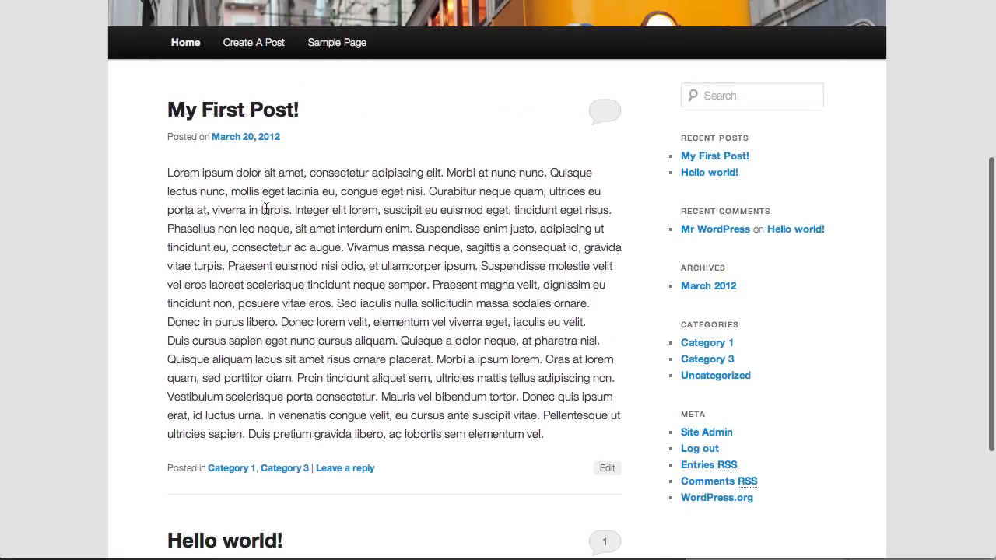
Open the single-post page of My First Post! and examine its title, content, categories and author
left_click(255, 109)
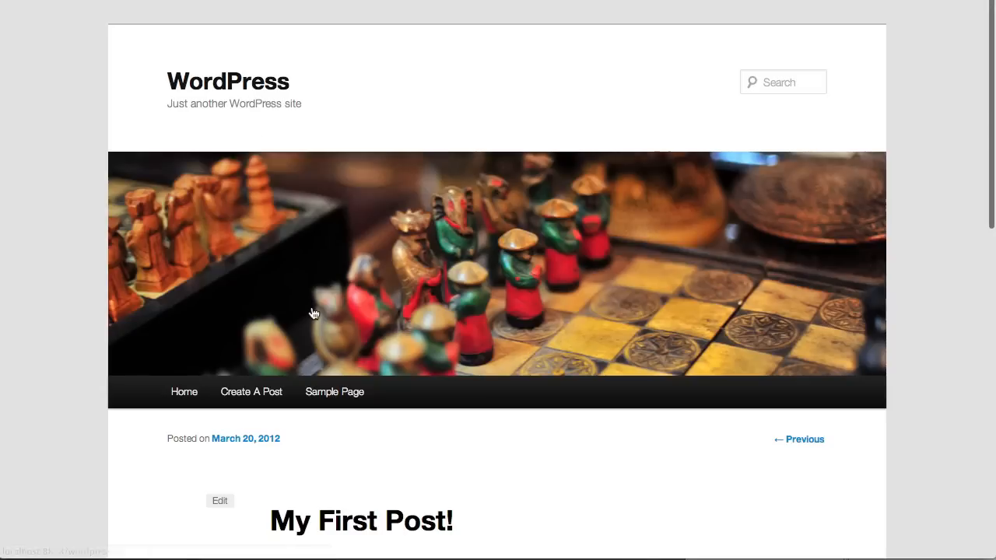
scroll(314, 312, "down", 5)
scroll(314, 309, "down", 8)
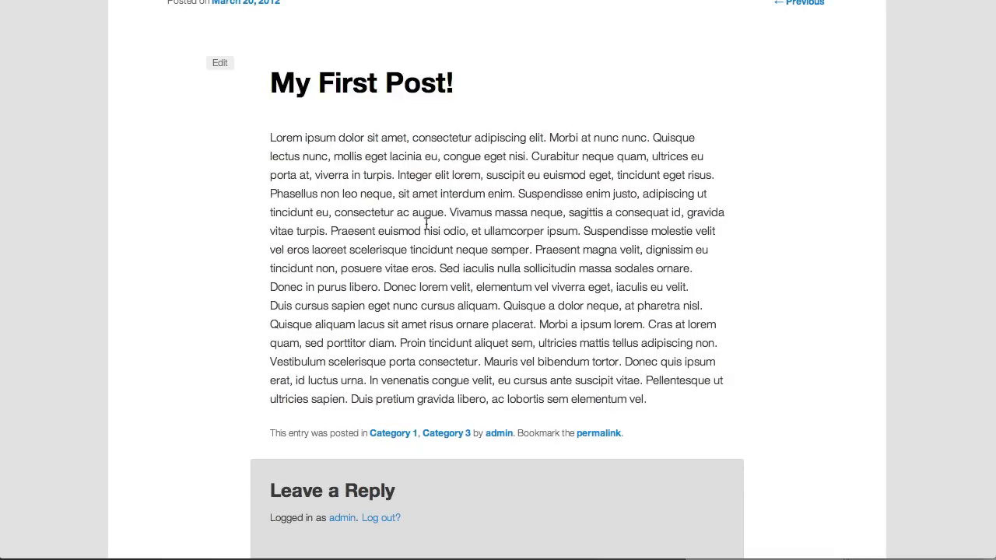
scroll(426, 225, "up", 1)
scroll(426, 225, "up", 3)
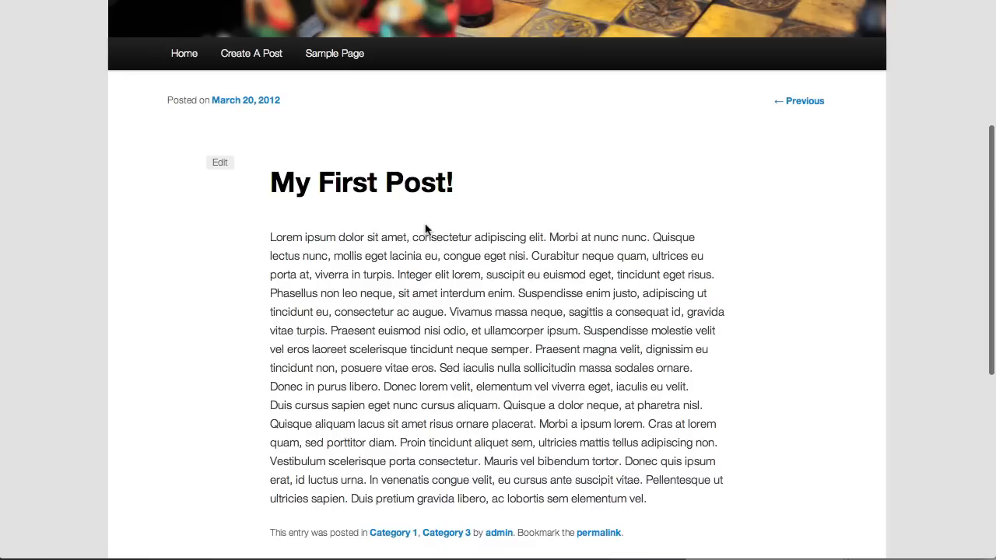